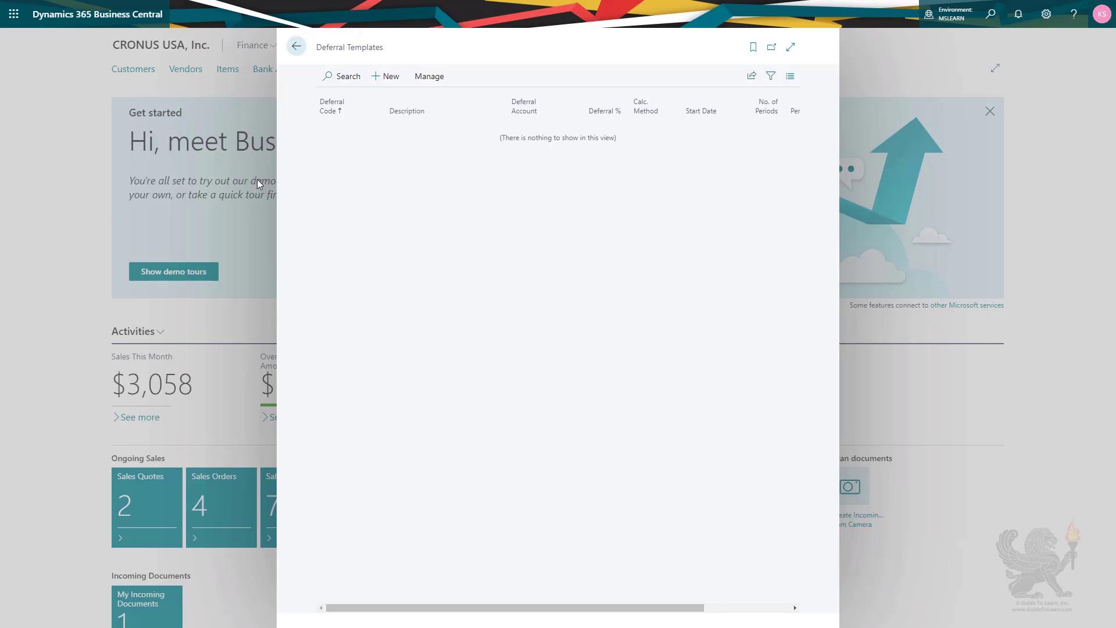
Create a new deferral template with the code 12M and the description 12 Months.
{"action": "left_click", "coordinate": [398, 86]}
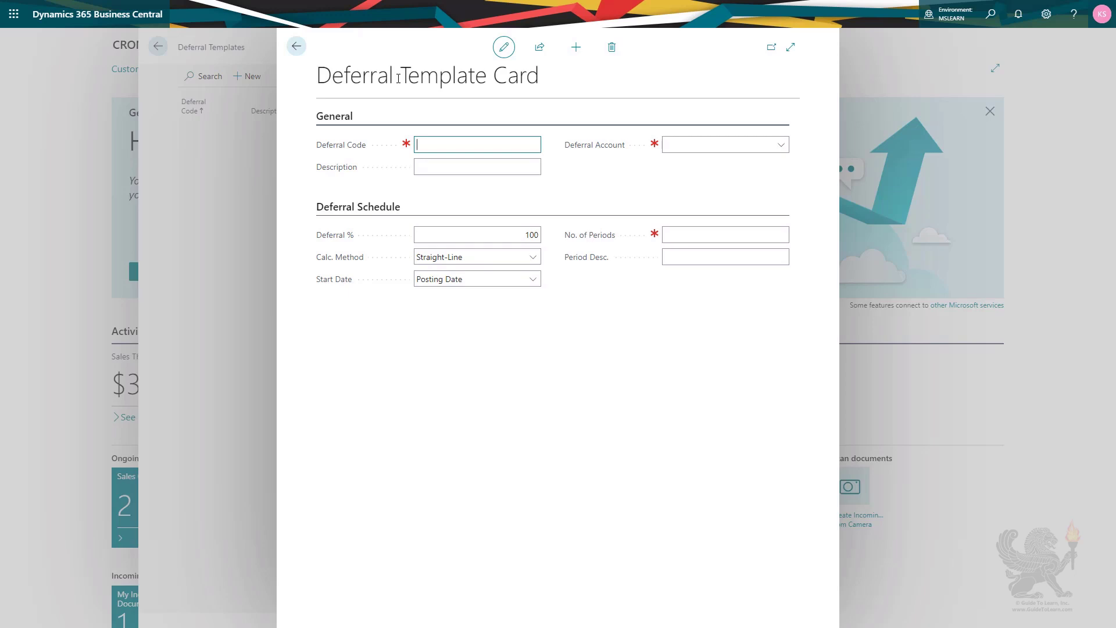
{"action": "type", "text": "13"}
{"action": "key", "text": "BackSpace"}
{"action": "type", "text": "2M"}
{"action": "key", "text": "Tab"}
{"action": "type", "text": "12 M"}
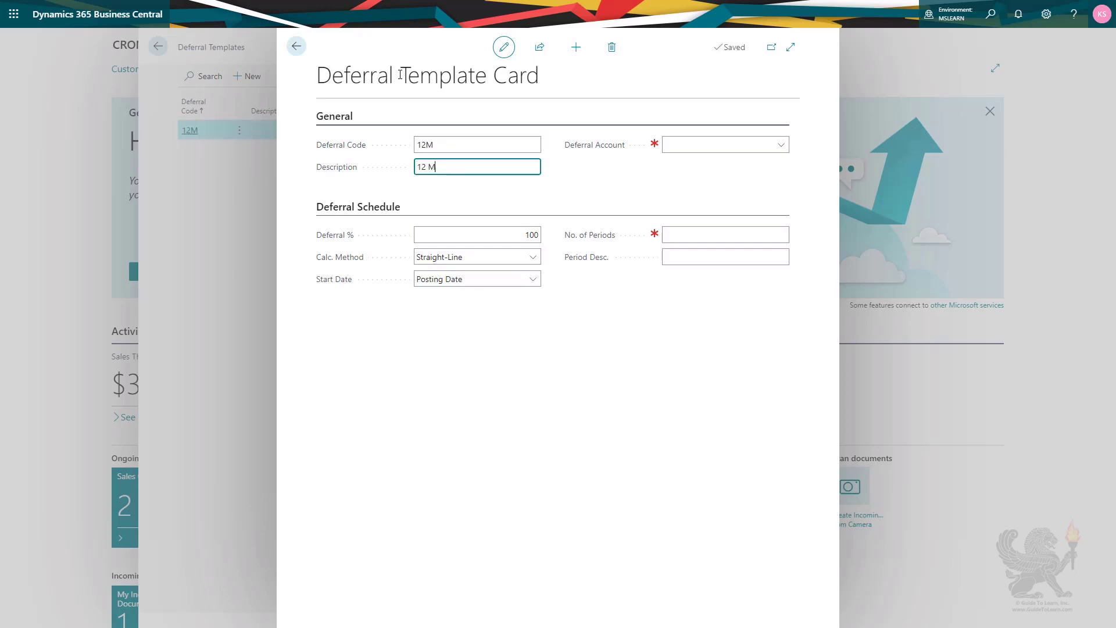
{"action": "type", "text": "onths"}
{"action": "key", "text": "Tab"}
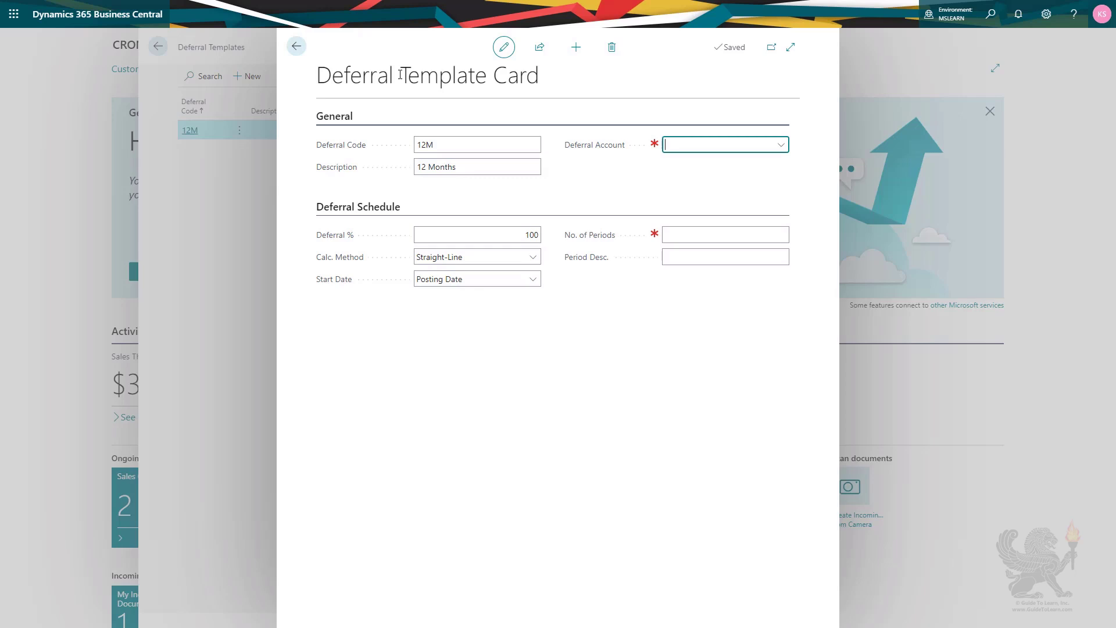
Set the template's deferral account to Deferred Revenue (20400).
{"action": "type", "text": "def"}
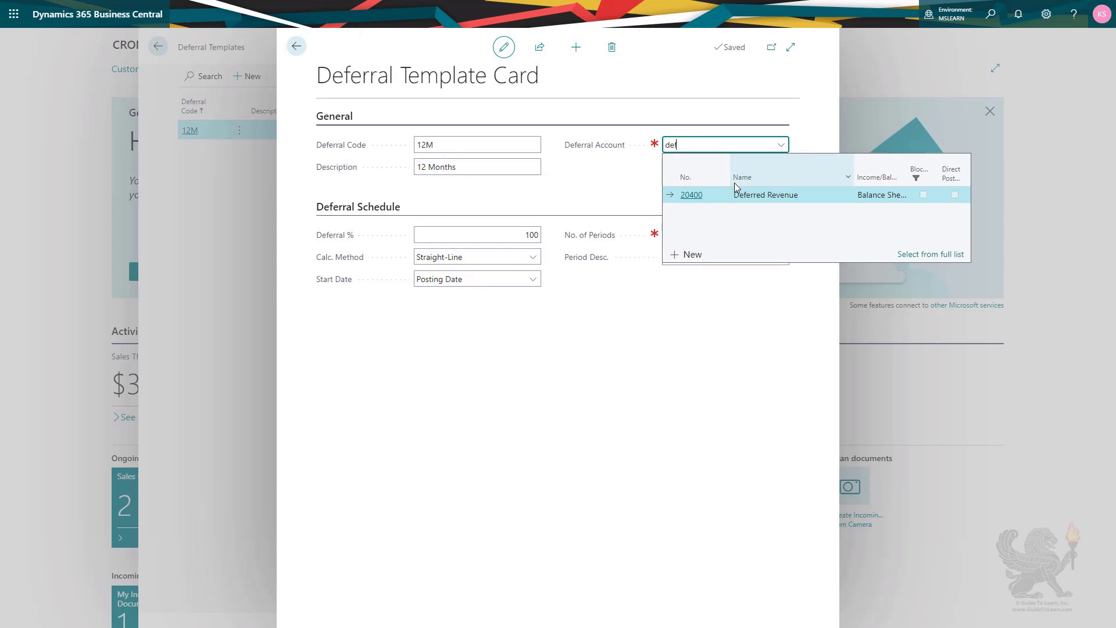
{"action": "left_click", "coordinate": [764, 196]}
{"action": "key", "text": "Tab"}
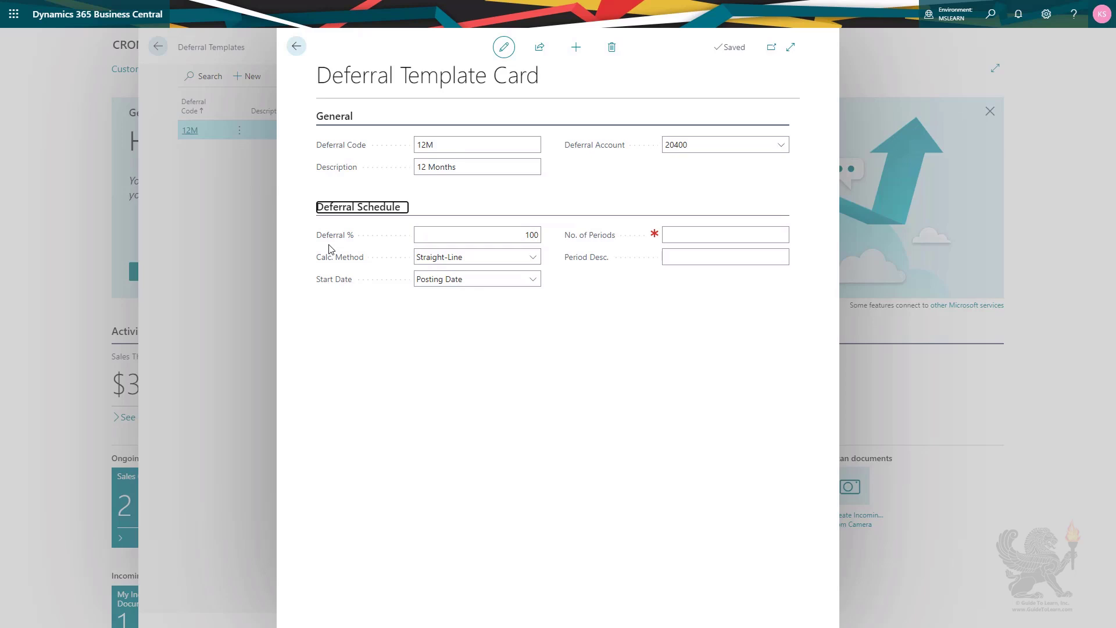
Review the template's deferral percentage, calculation methods and start date options, keeping Straight-Line and Posting Date.
{"action": "left_click", "coordinate": [515, 237]}
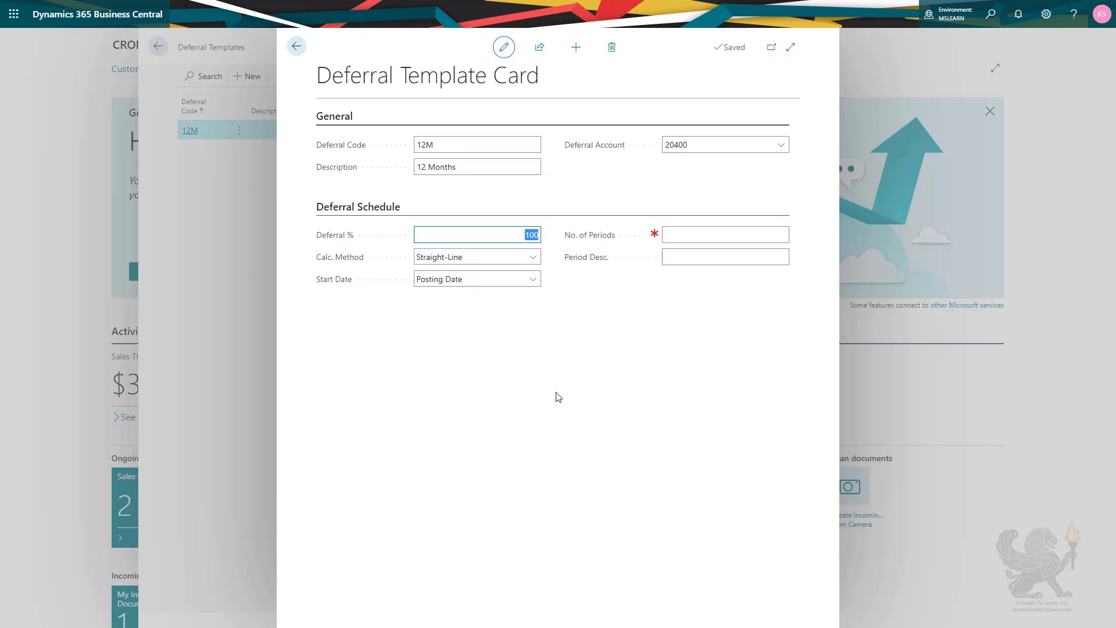
{"action": "left_click", "coordinate": [534, 259]}
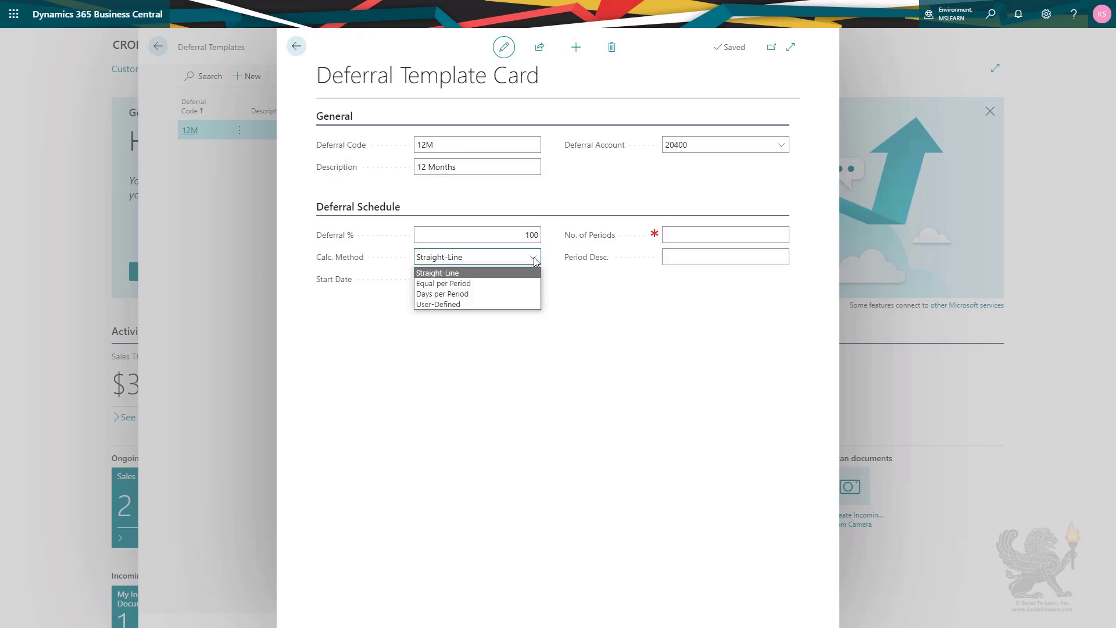
{"action": "left_click", "coordinate": [535, 260]}
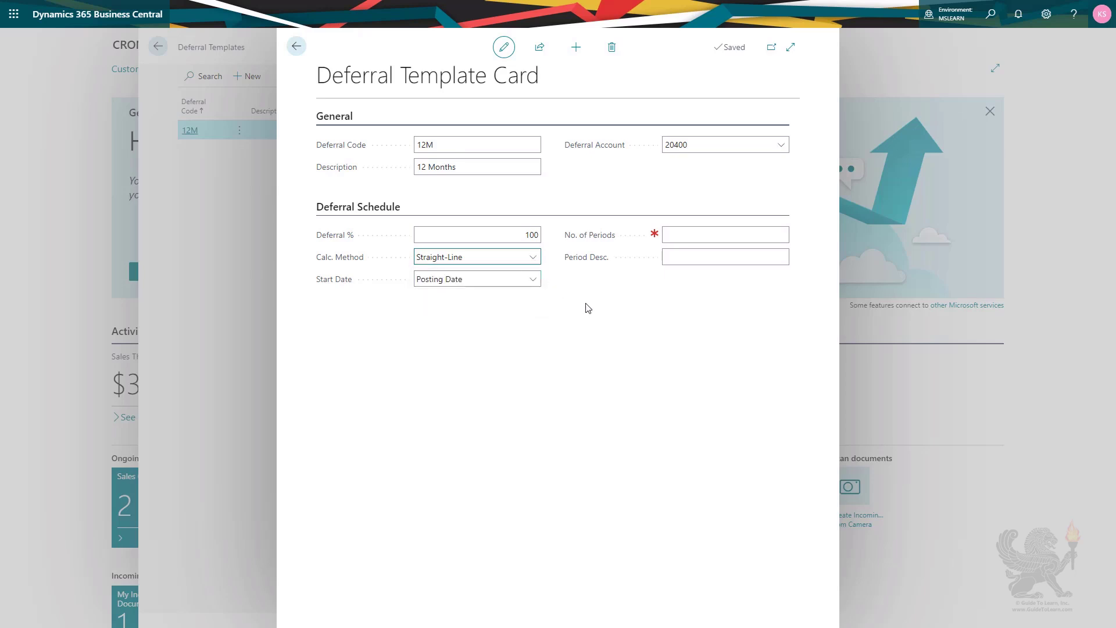
{"action": "left_click", "coordinate": [531, 283]}
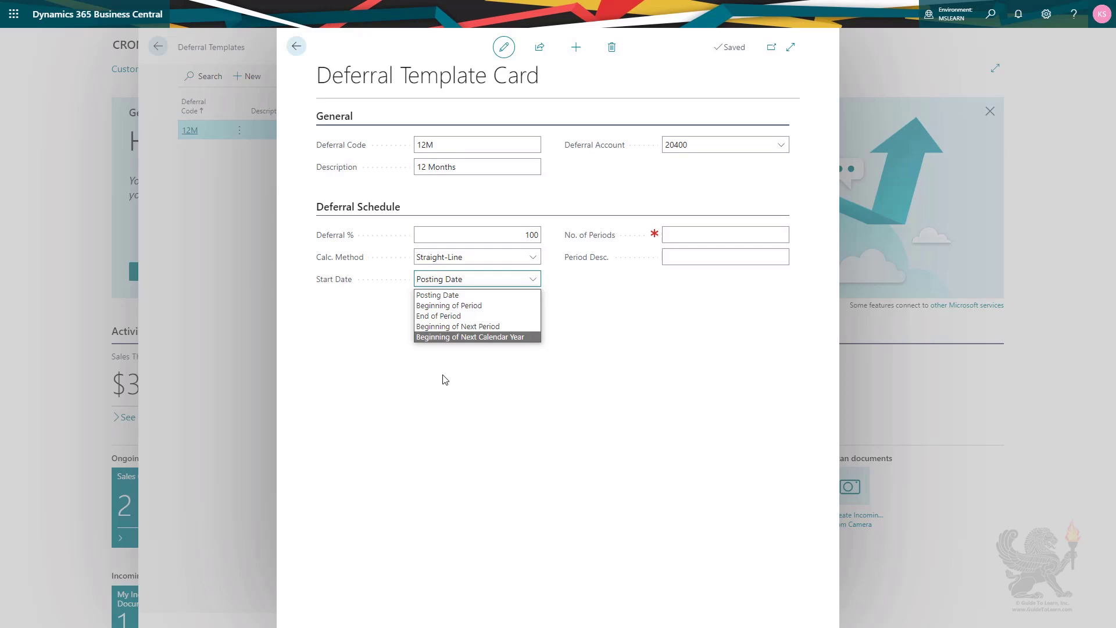
{"action": "left_click", "coordinate": [434, 295]}
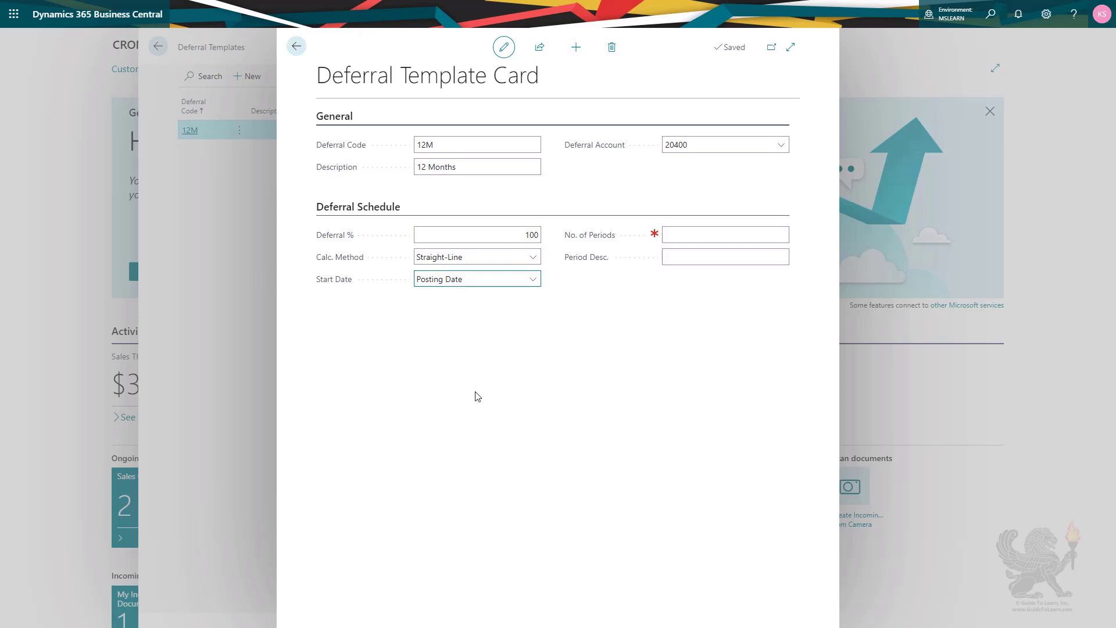
Set the deferral schedule's number of periods to 12 and its period description to Month.
{"action": "key", "text": "Tab"}
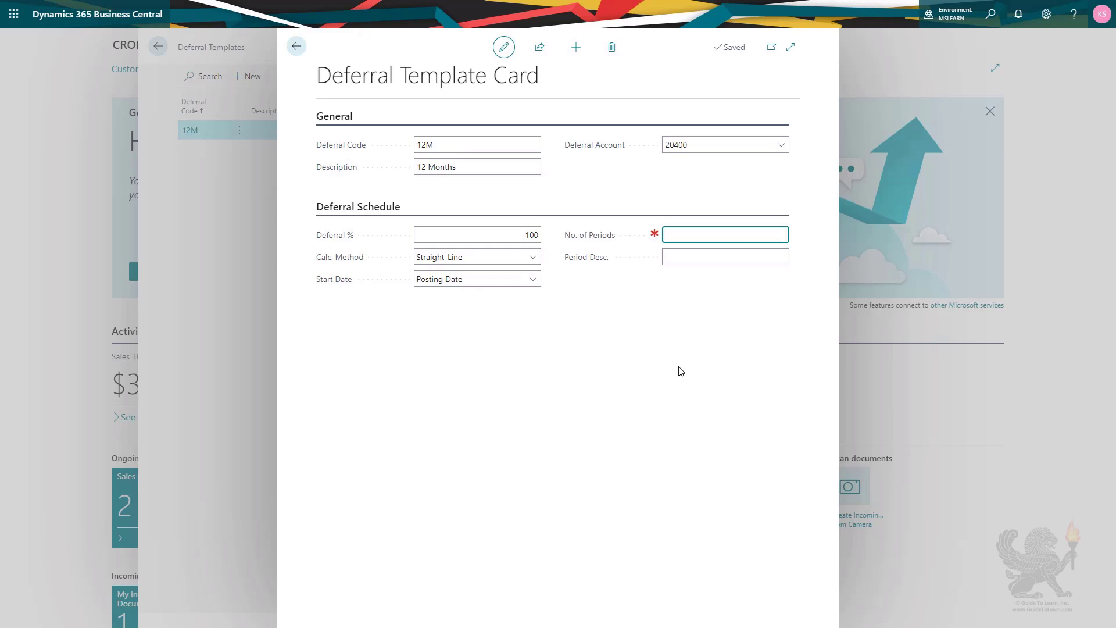
{"action": "type", "text": "2"}
{"action": "key", "text": "Tab"}
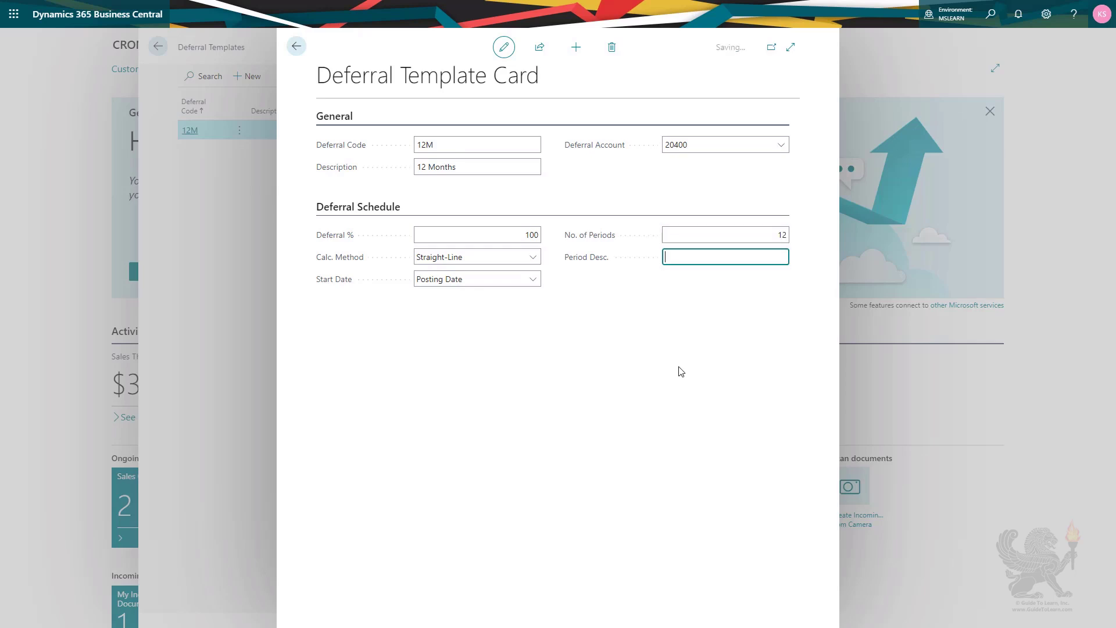
{"action": "type", "text": "Month"}
{"action": "key", "text": "shift+Tab"}
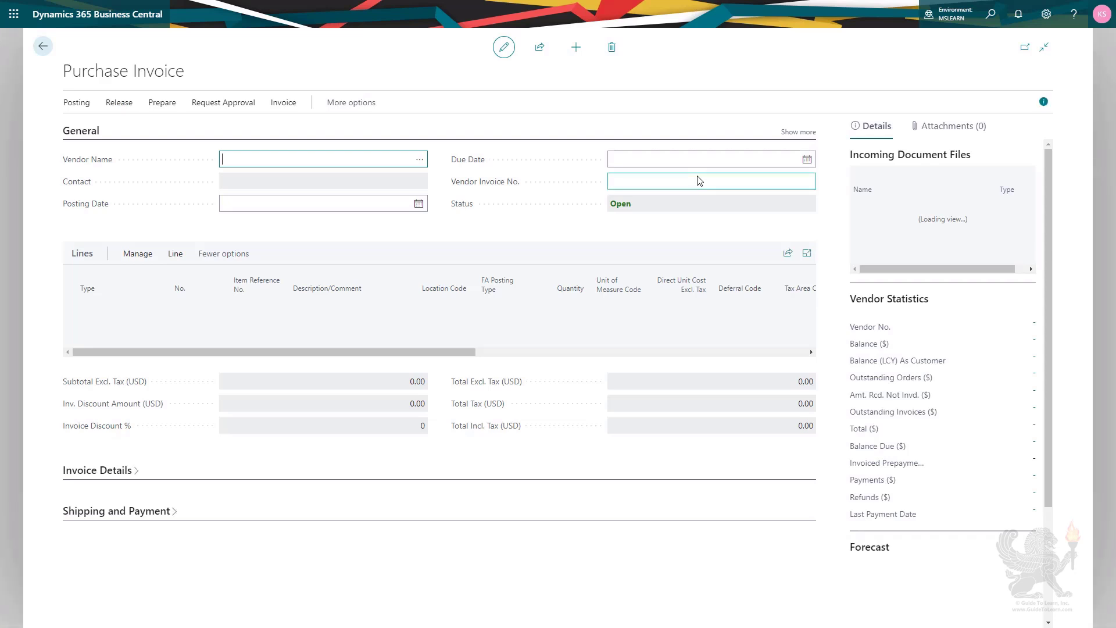
Fill in the new purchase invoice's header with vendor Fabrikam, Inc. and vendor invoice number I8819.
{"action": "type", "text": "1"}
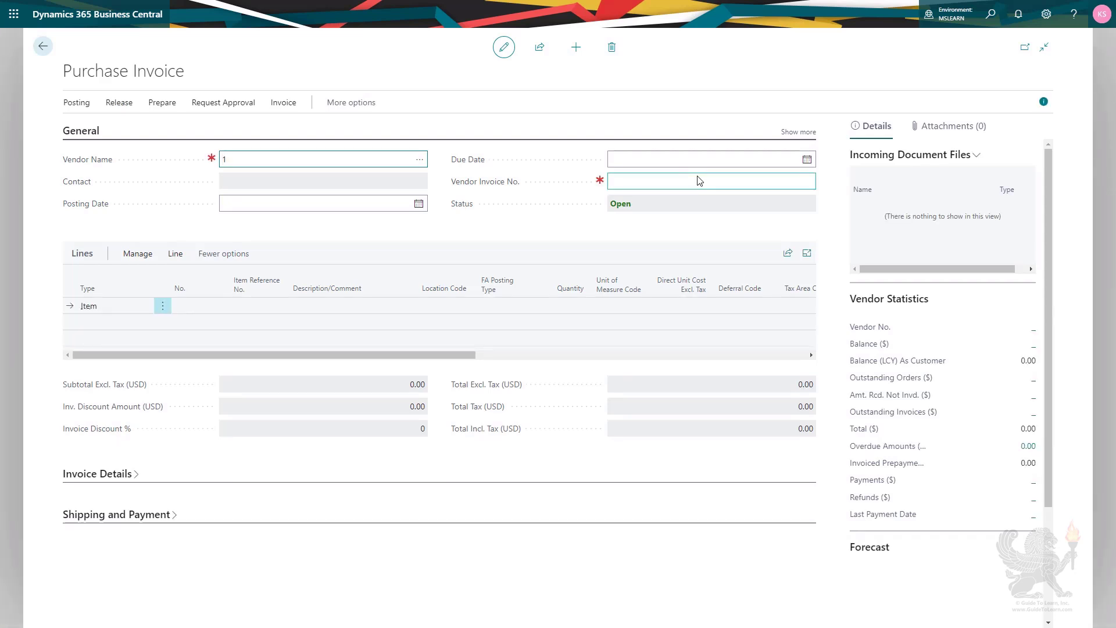
{"action": "type", "text": "0000"}
{"action": "key", "text": "Tab"}
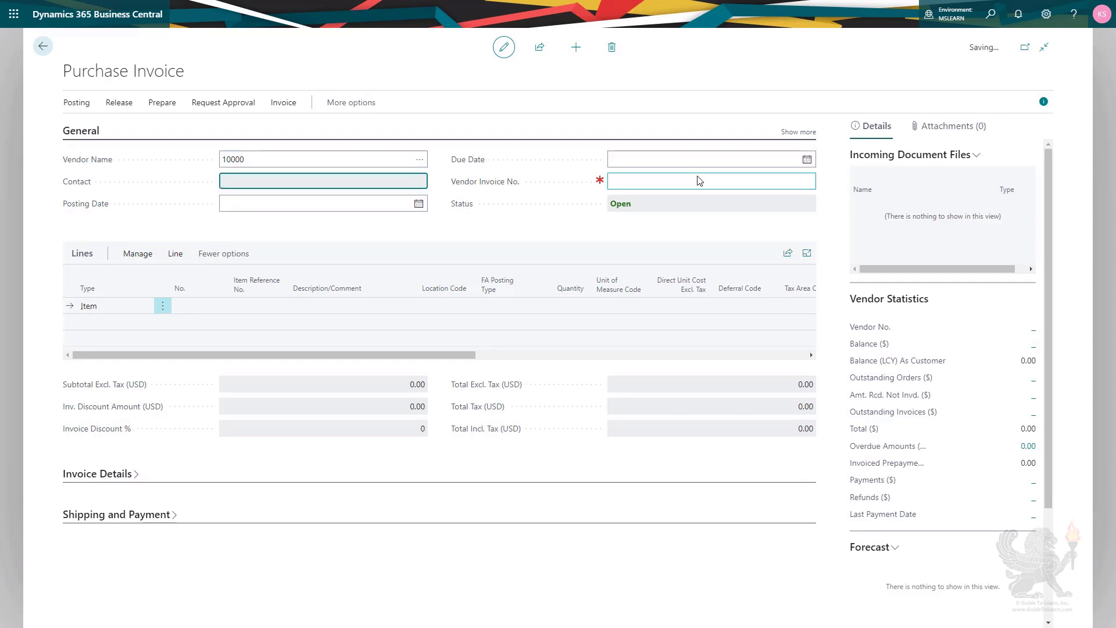
{"action": "left_click", "coordinate": [699, 177]}
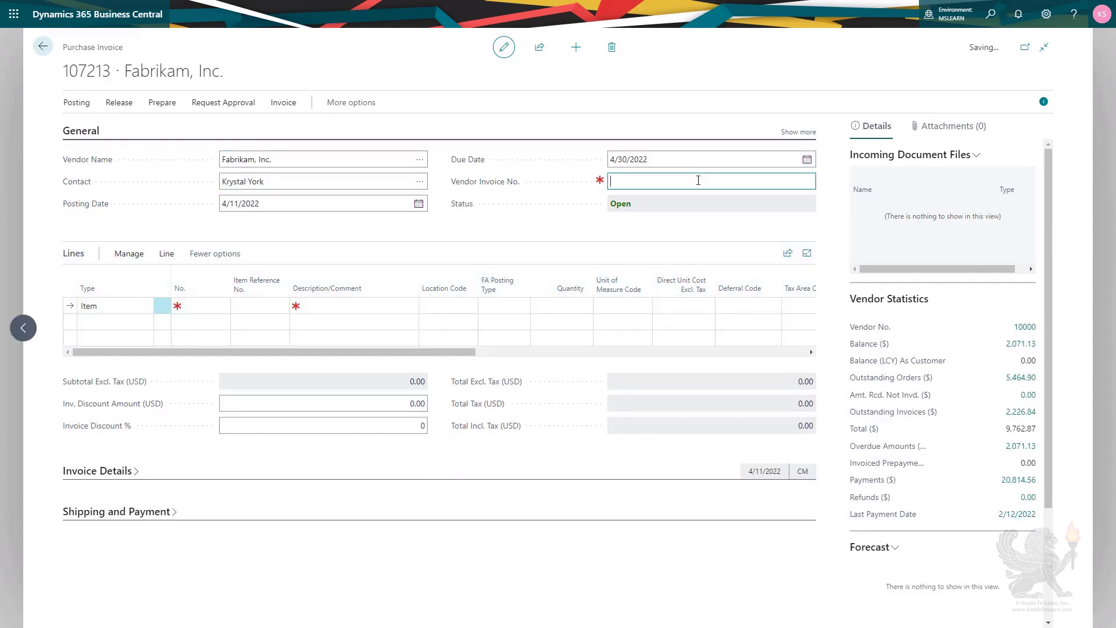
{"action": "type", "text": "I8819"}
{"action": "key", "text": "Tab"}
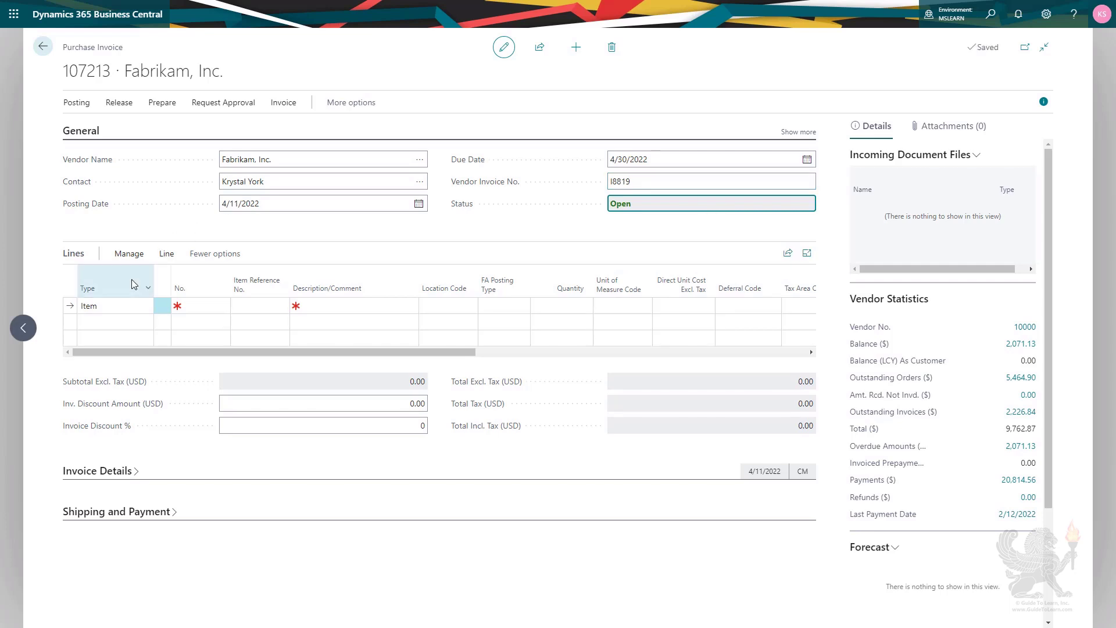
Make the first invoice line a G/L Account line for Fire Insurance (61220).
{"action": "left_click", "coordinate": [118, 308]}
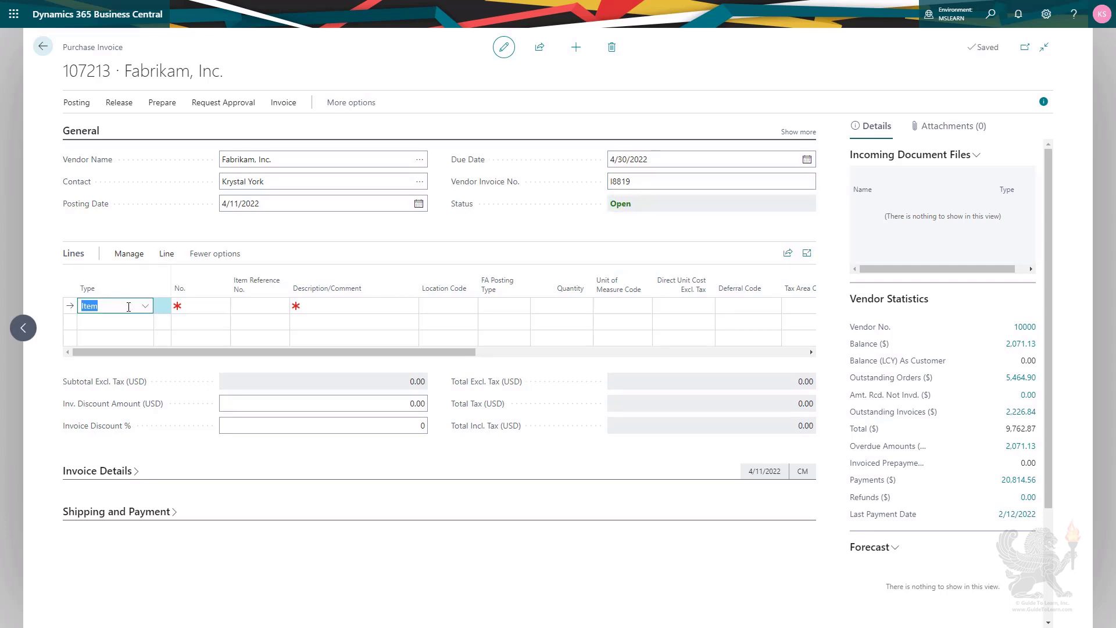
{"action": "left_click", "coordinate": [142, 309]}
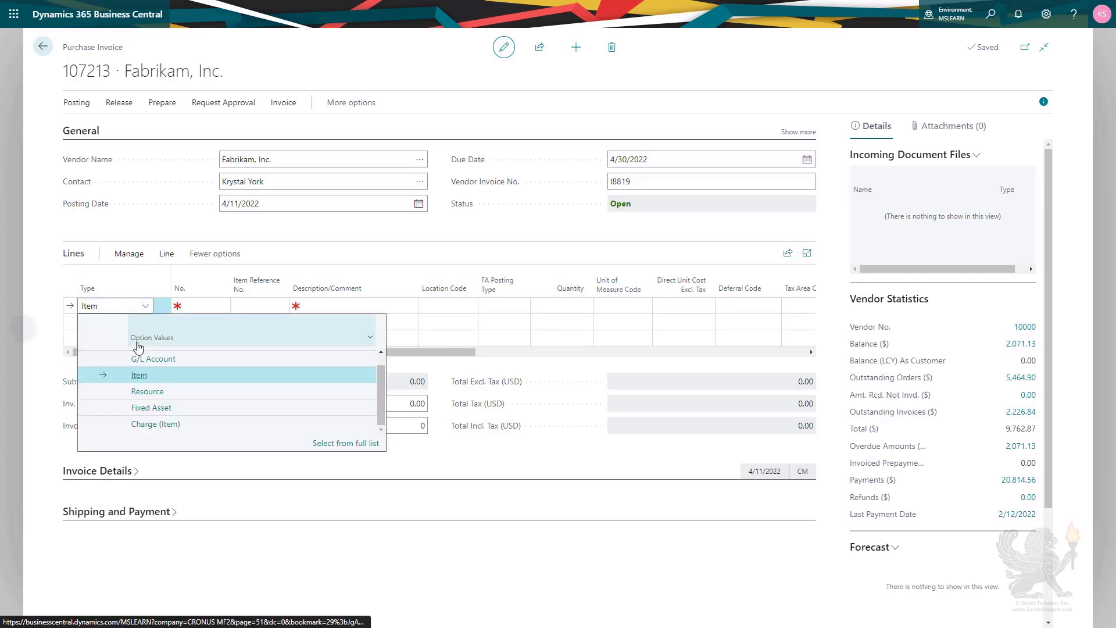
{"action": "left_click", "coordinate": [224, 356]}
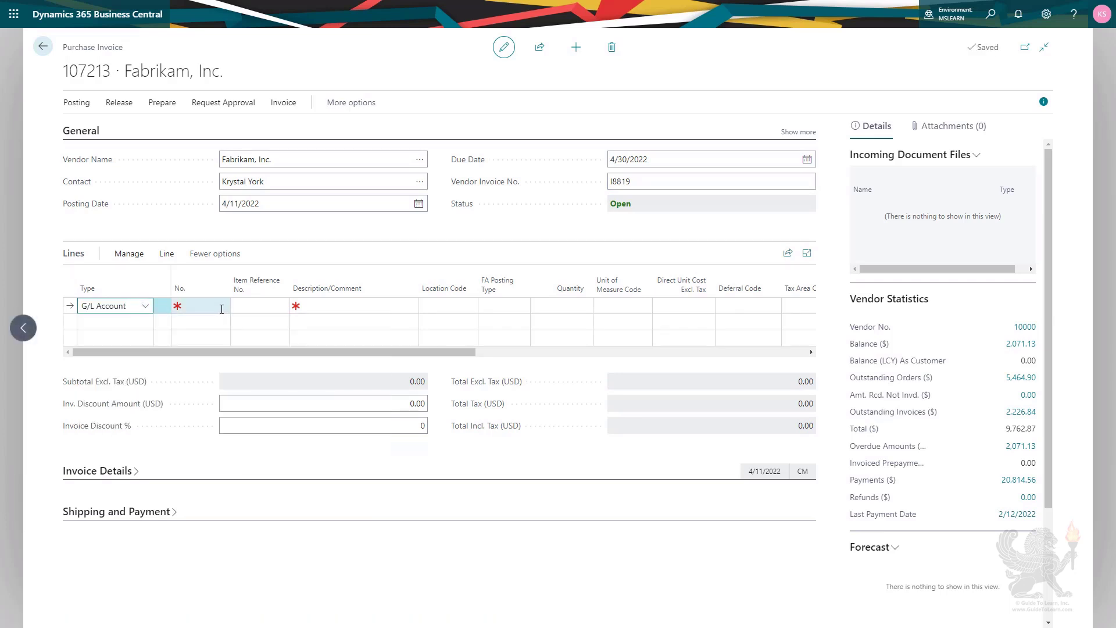
{"action": "left_click", "coordinate": [220, 311]}
{"action": "left_click", "coordinate": [222, 308]}
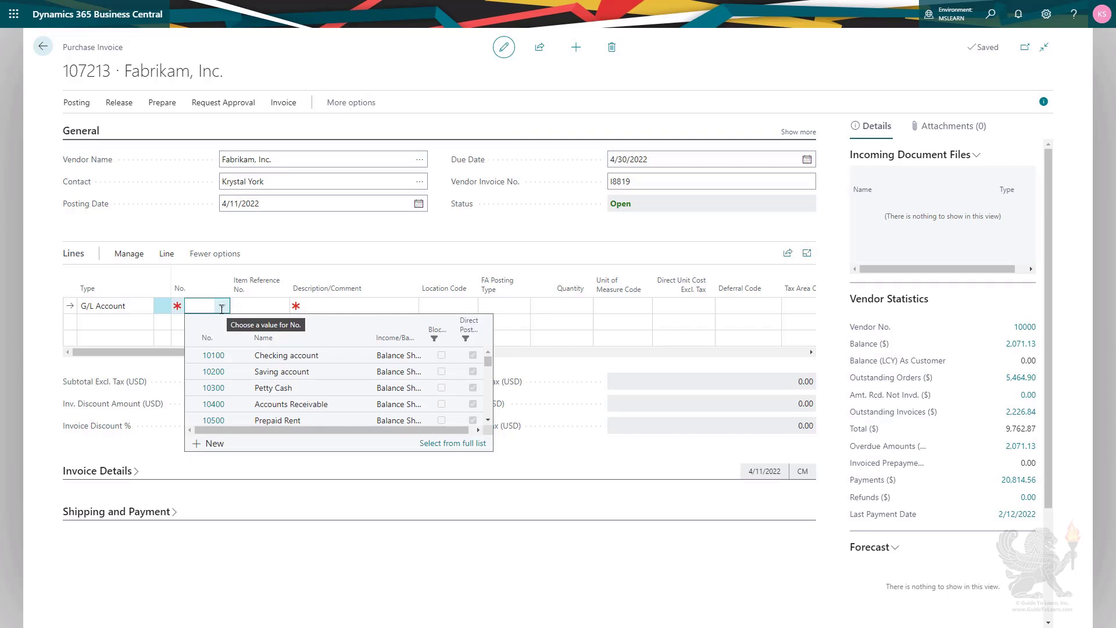
{"action": "type", "text": "fire"}
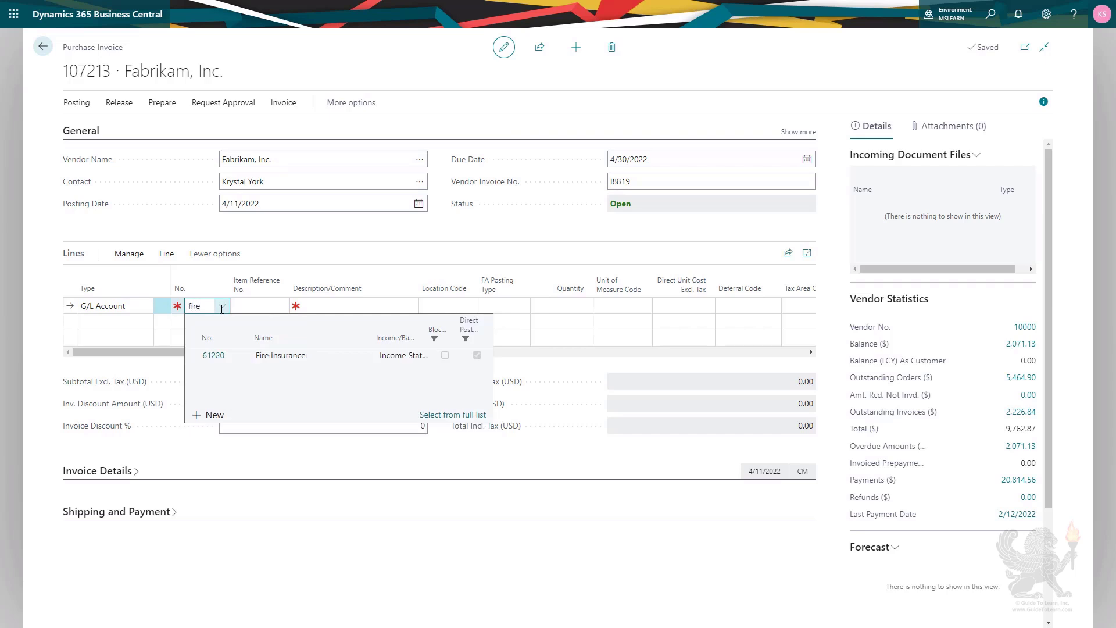
{"action": "left_click", "coordinate": [277, 358]}
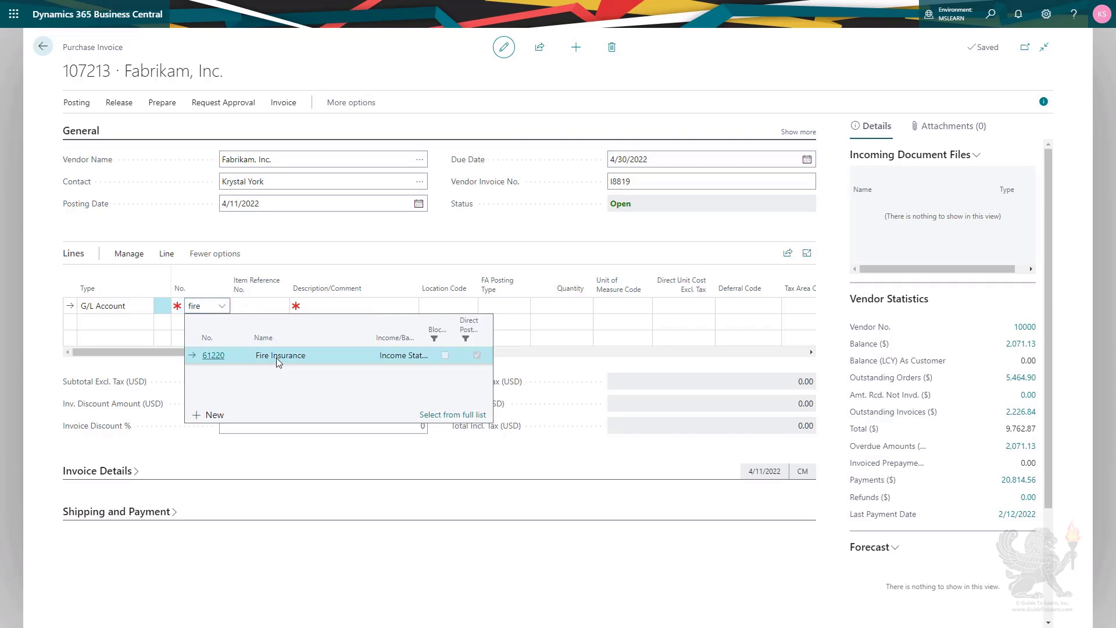
{"action": "key", "text": "Tab"}
{"action": "key", "text": "Tab"}
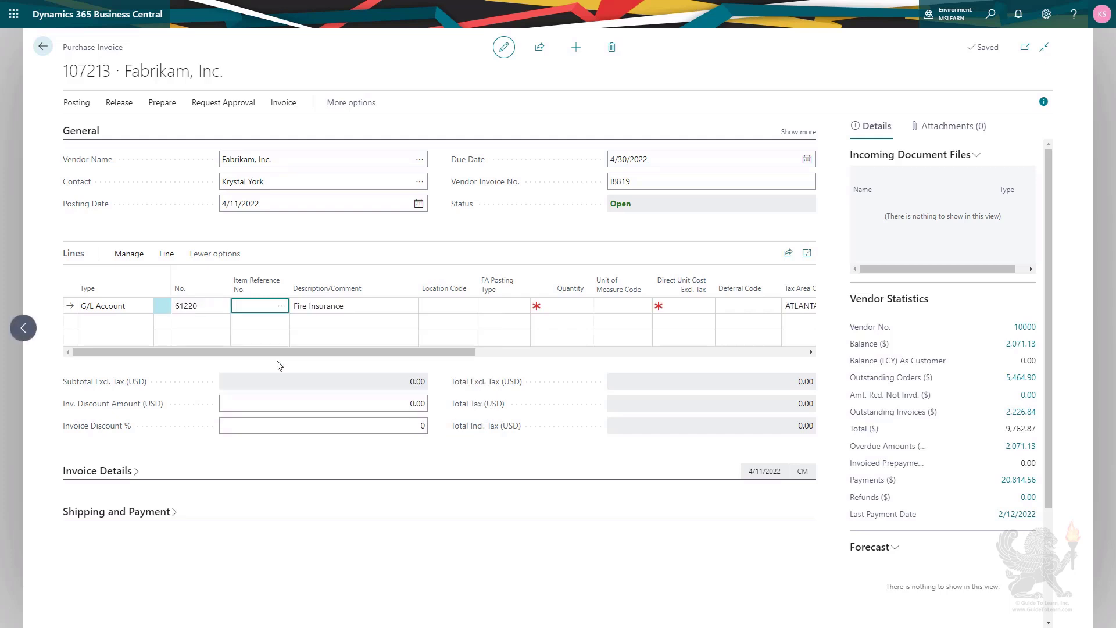
Give the Fire Insurance line a quantity of 1 and a direct unit cost excluding tax of 2,000.
{"action": "key", "text": "Tab"}
{"action": "key", "text": "Tab"}
{"action": "key", "text": "Tab"}
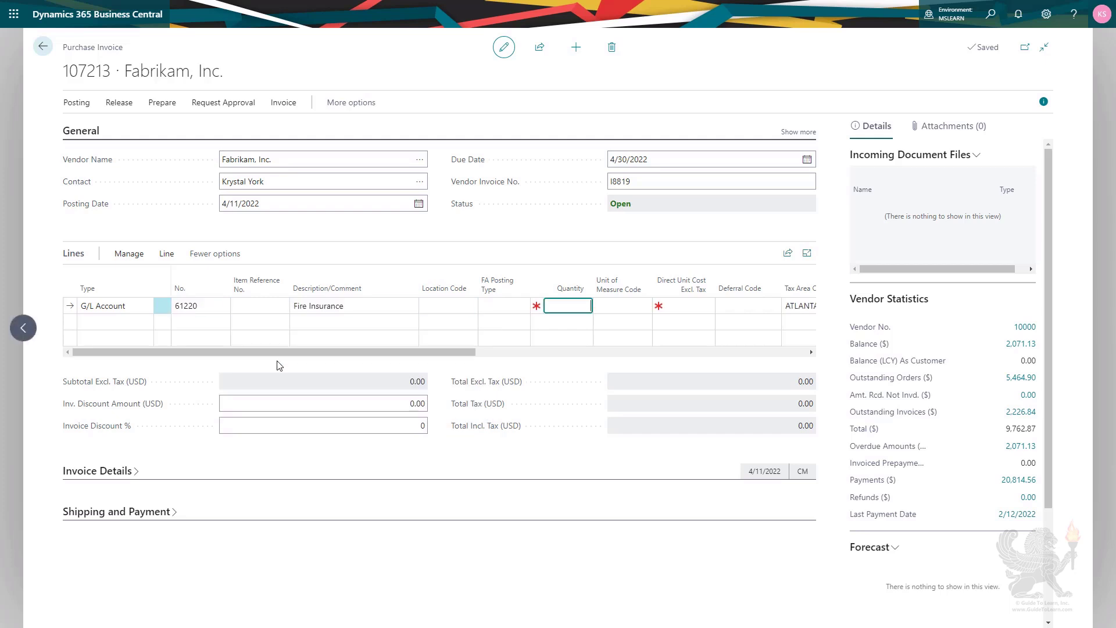
{"action": "type", "text": "1"}
{"action": "key", "text": "Tab"}
{"action": "key", "text": "Tab"}
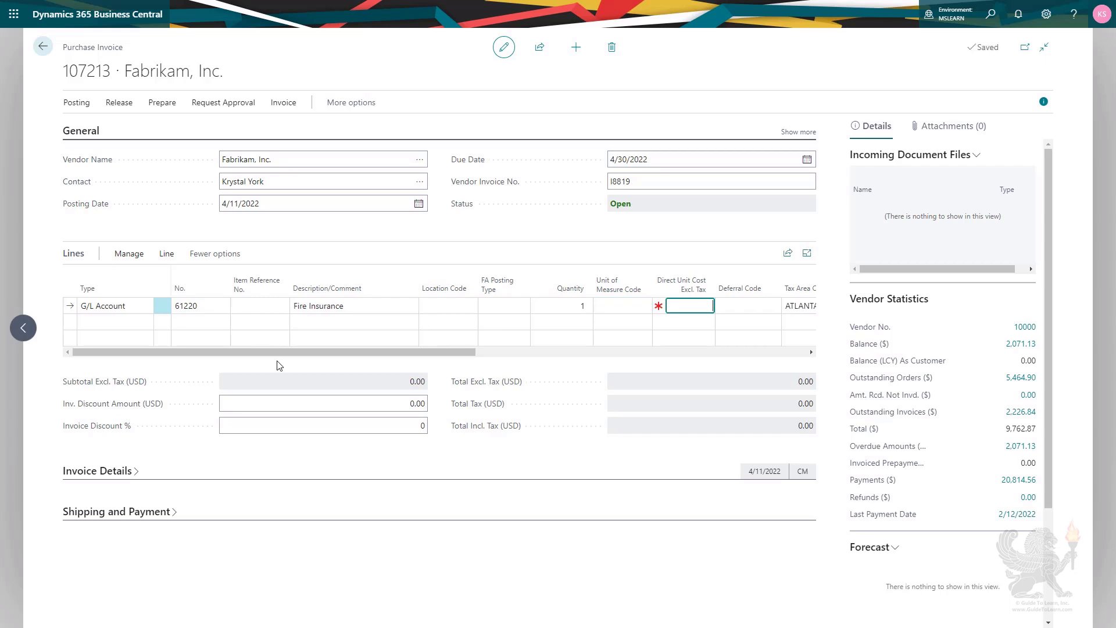
{"action": "type", "text": "2,000"}
{"action": "key", "text": "shift+Tab"}
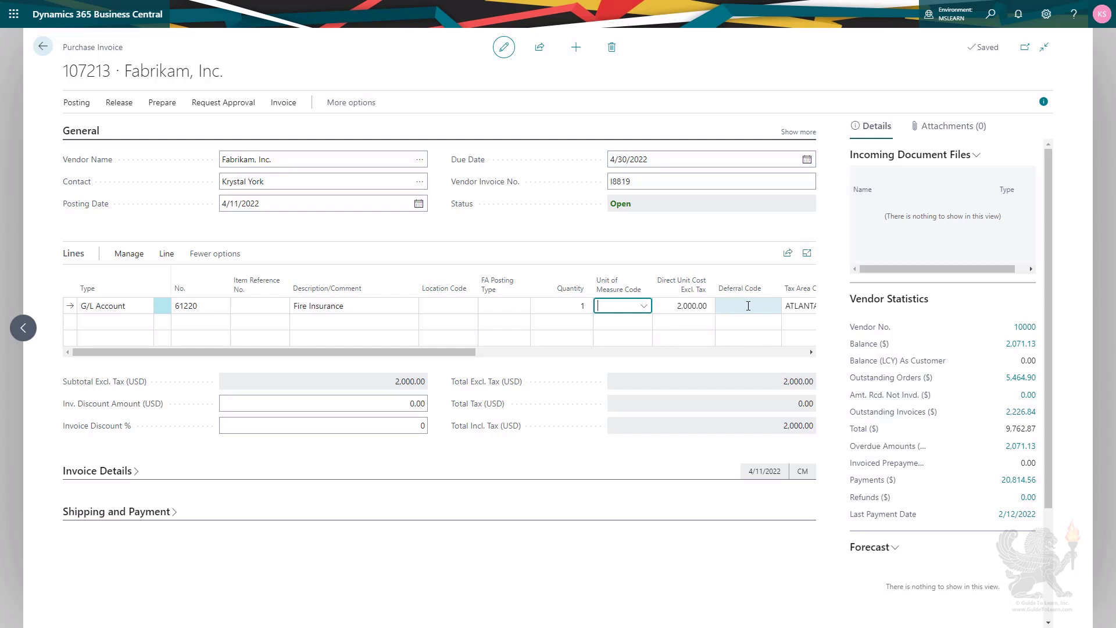
{"action": "left_click", "coordinate": [1047, 15]}
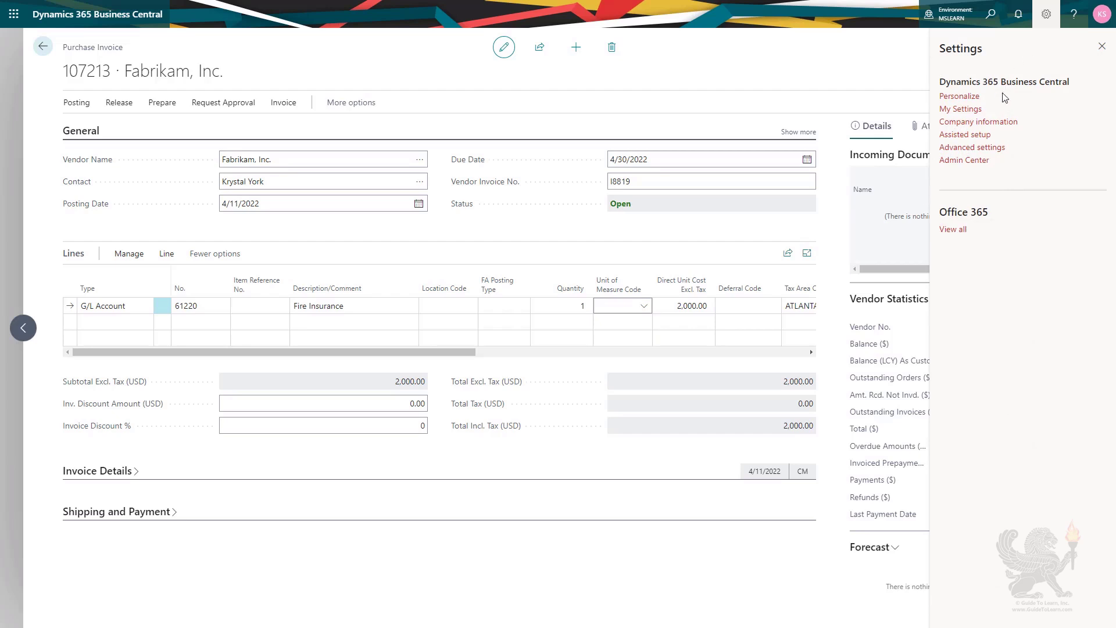
{"action": "left_click", "coordinate": [1047, 15]}
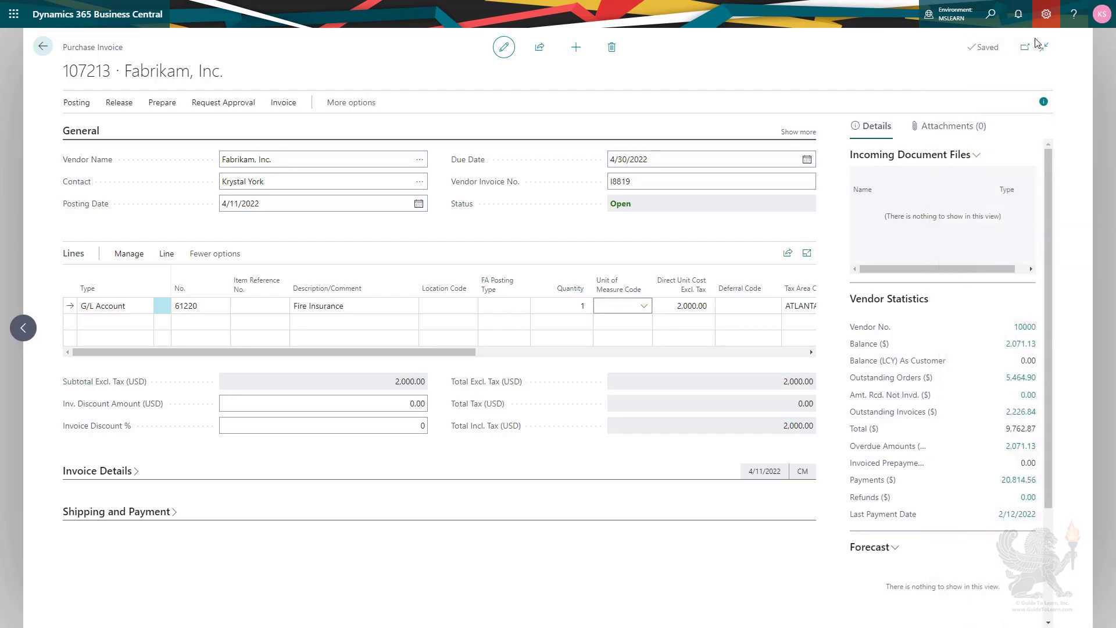
{"action": "left_click", "coordinate": [647, 312]}
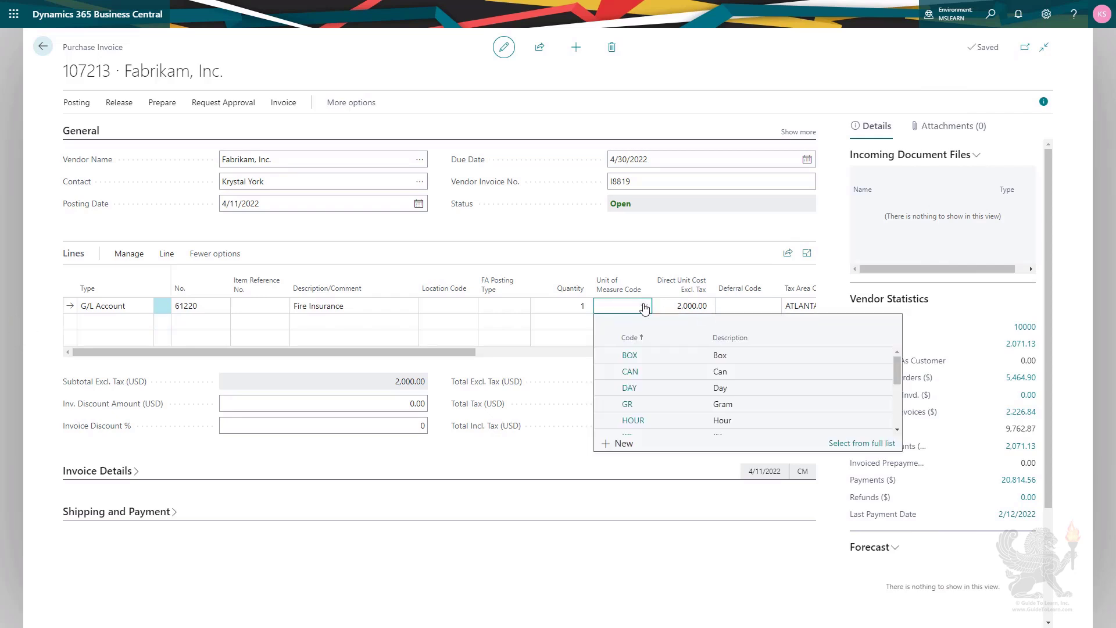
Assign the 12M (12 Months) deferral code to the Fire Insurance invoice line.
{"action": "left_click", "coordinate": [750, 306]}
{"action": "left_click", "coordinate": [750, 307]}
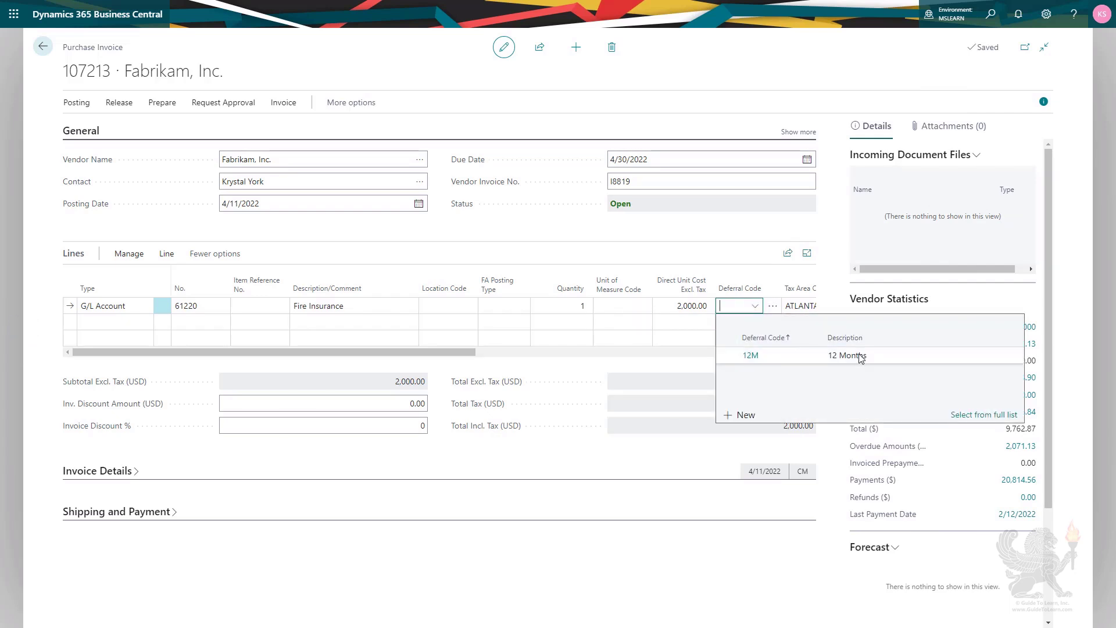
{"action": "left_click", "coordinate": [859, 356]}
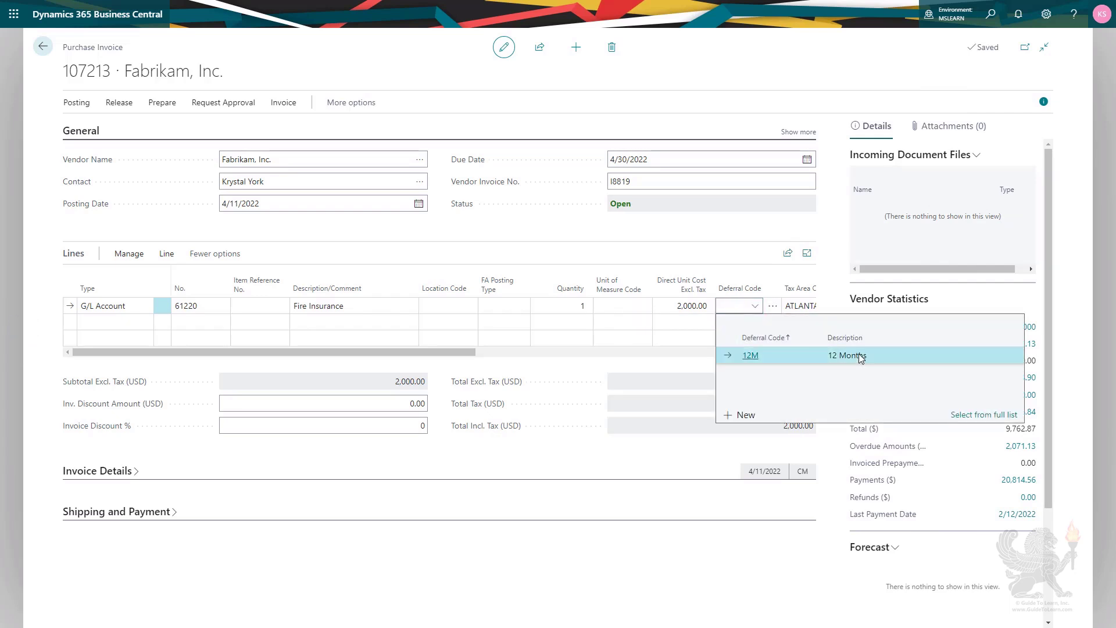
{"action": "mouse_move", "coordinate": [854, 365]}
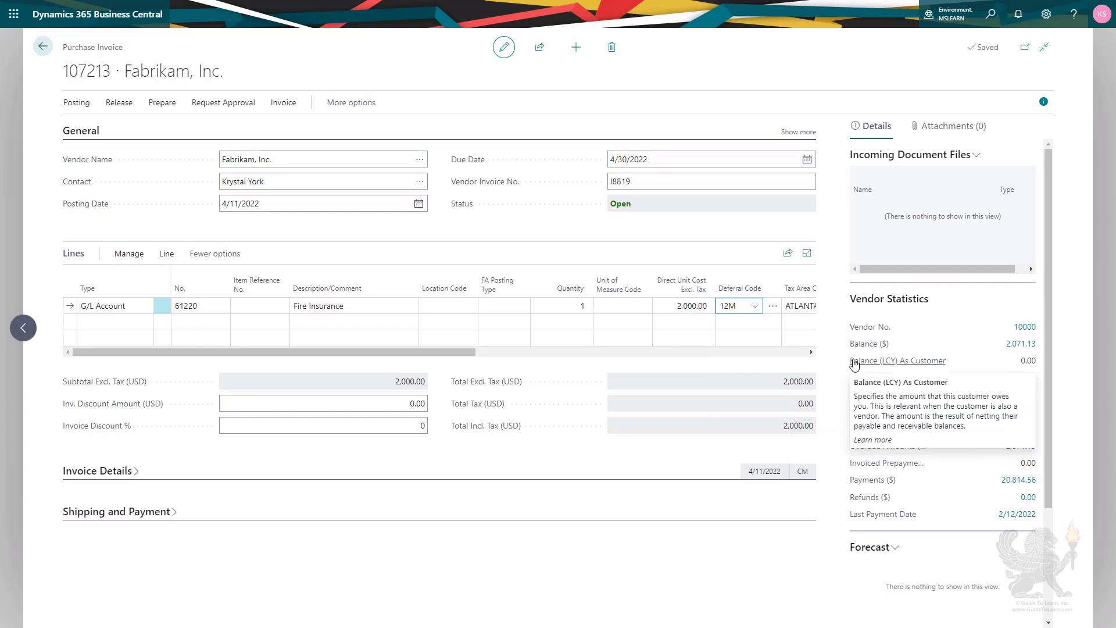
{"action": "key", "text": "shift+Tab"}
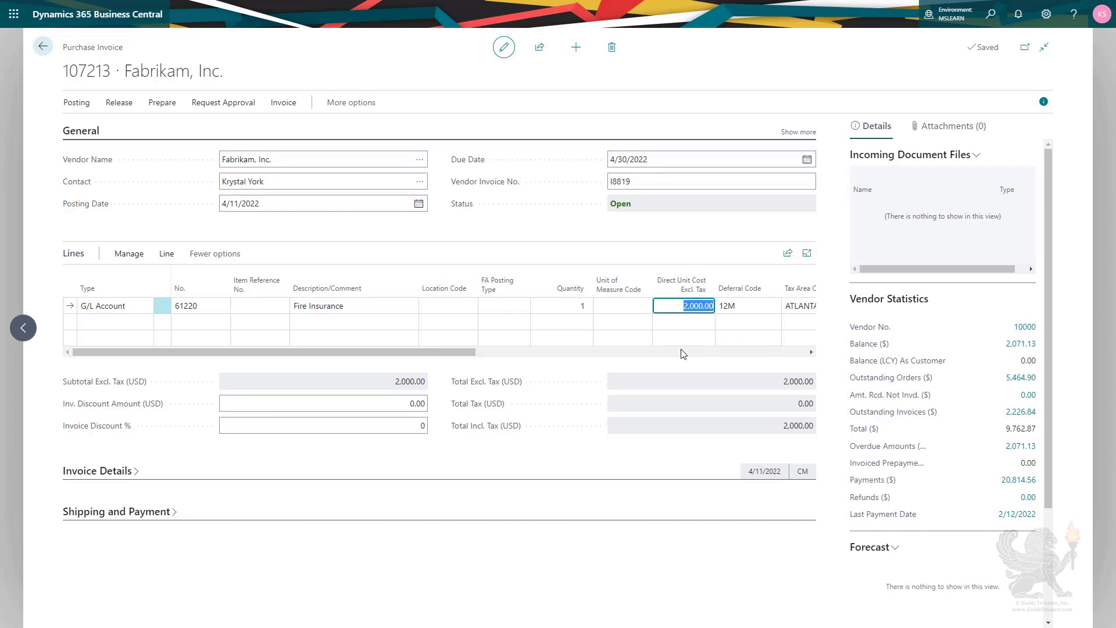
Review the Fire Insurance line's deferral schedule, including its available calculation methods, number of periods and start date.
{"action": "left_click", "coordinate": [167, 258]}
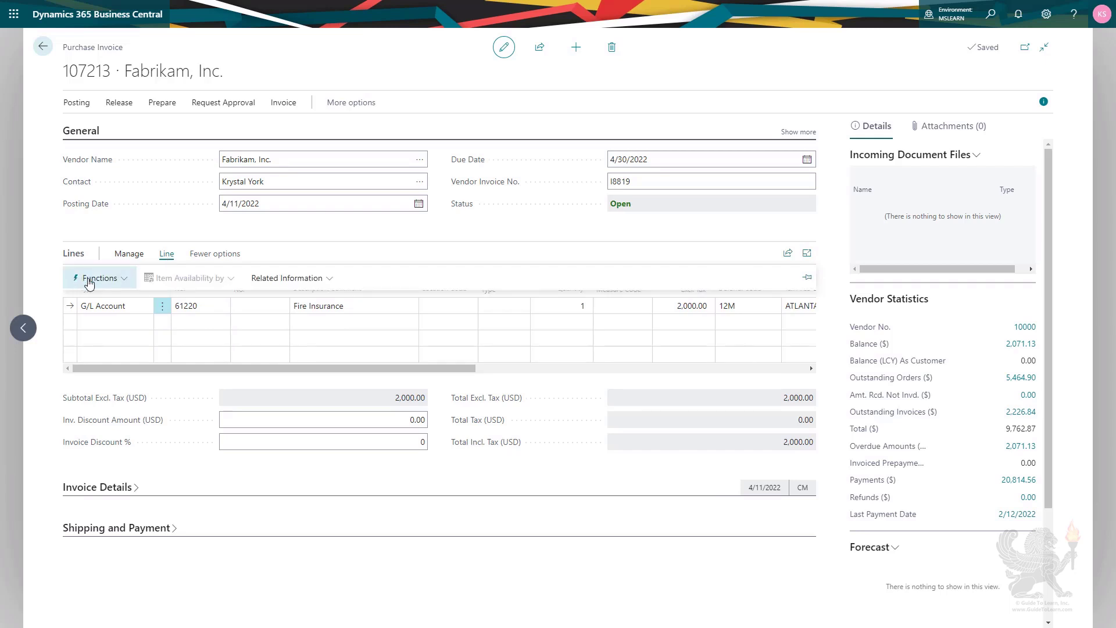
{"action": "left_click", "coordinate": [105, 285]}
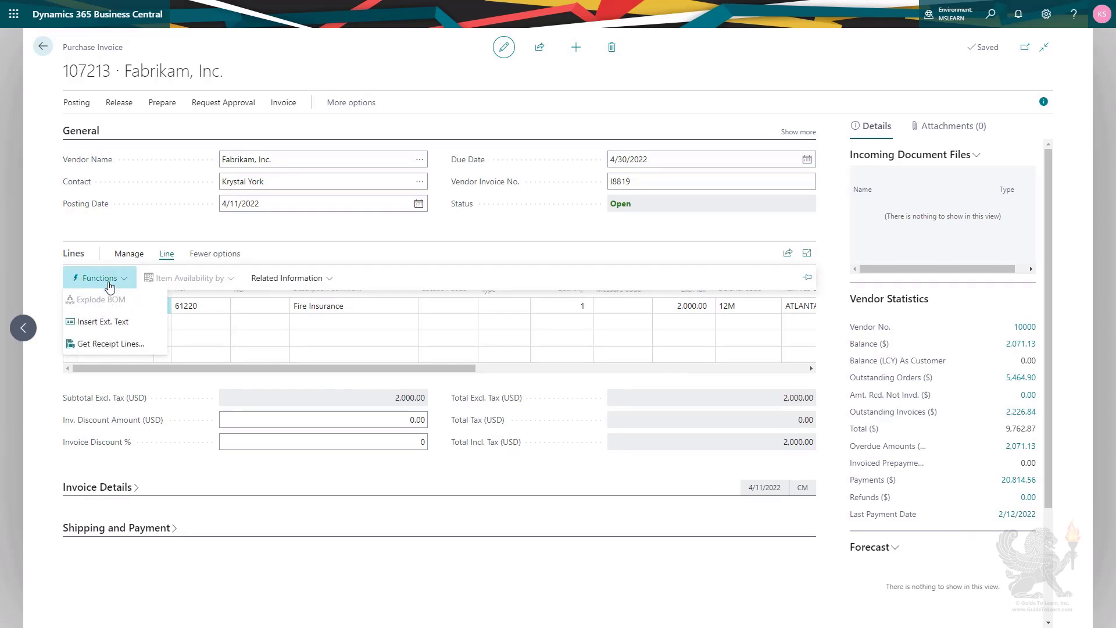
{"action": "left_click", "coordinate": [320, 279]}
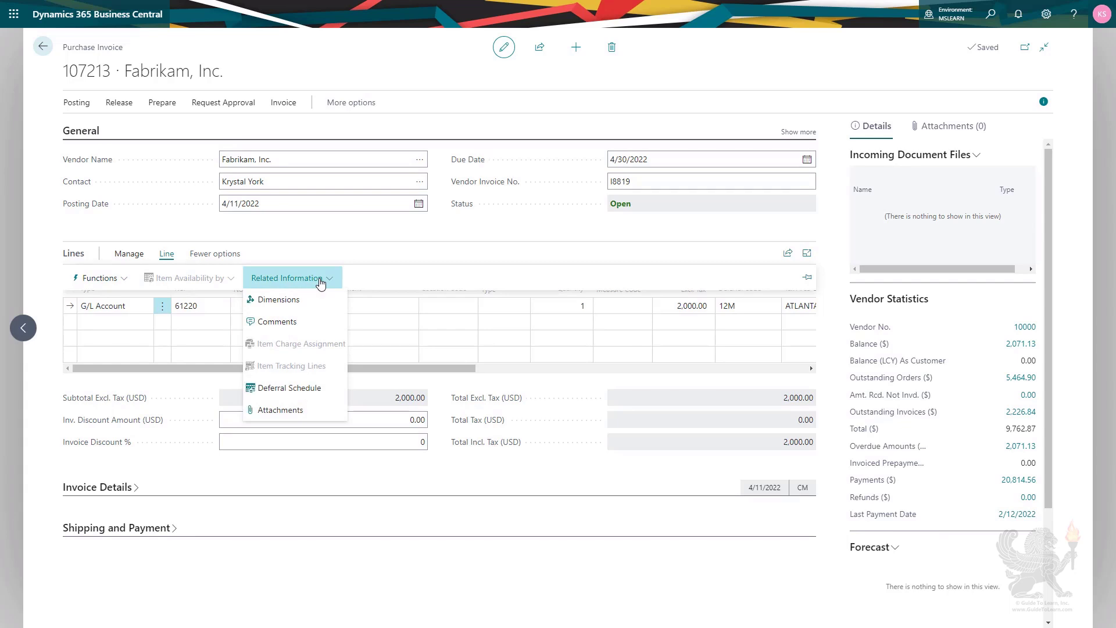
{"action": "left_click", "coordinate": [308, 389]}
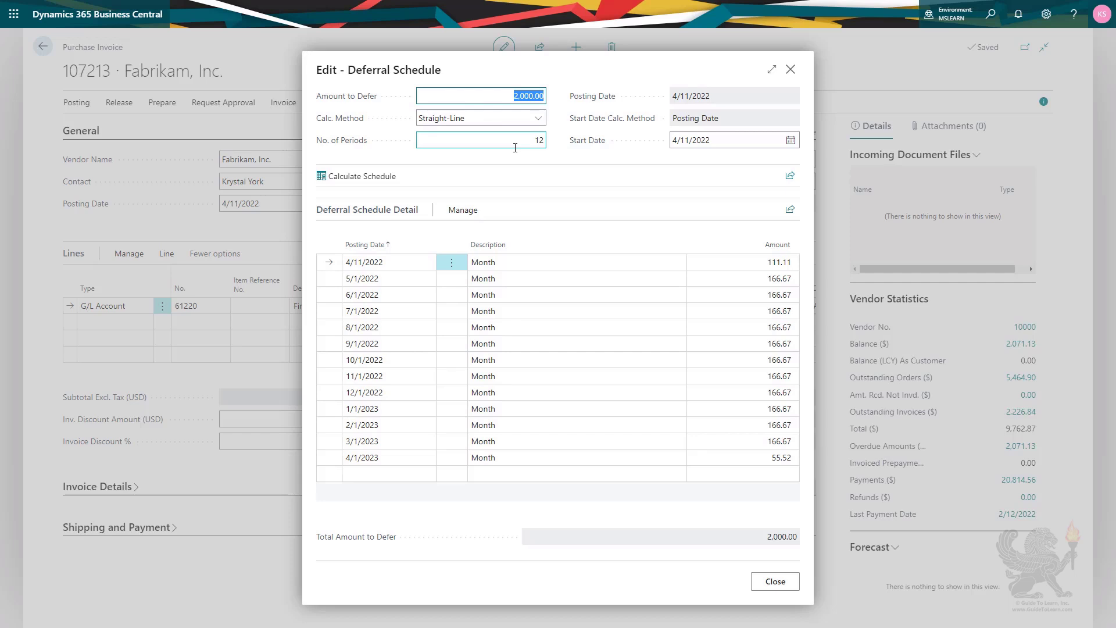
{"action": "left_click", "coordinate": [538, 119]}
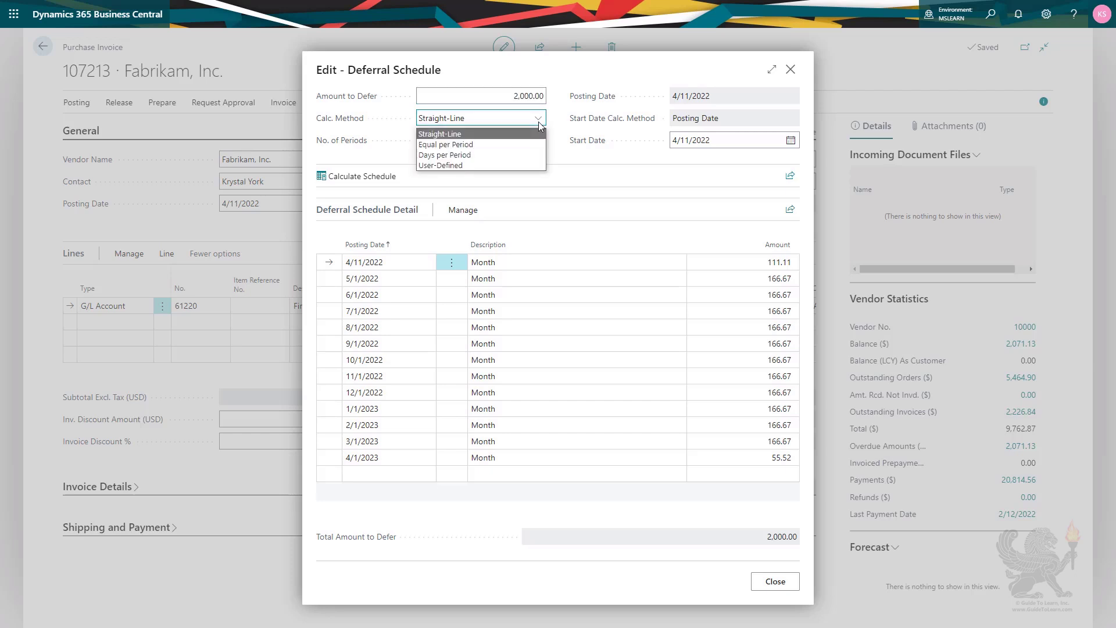
{"action": "left_click", "coordinate": [540, 125]}
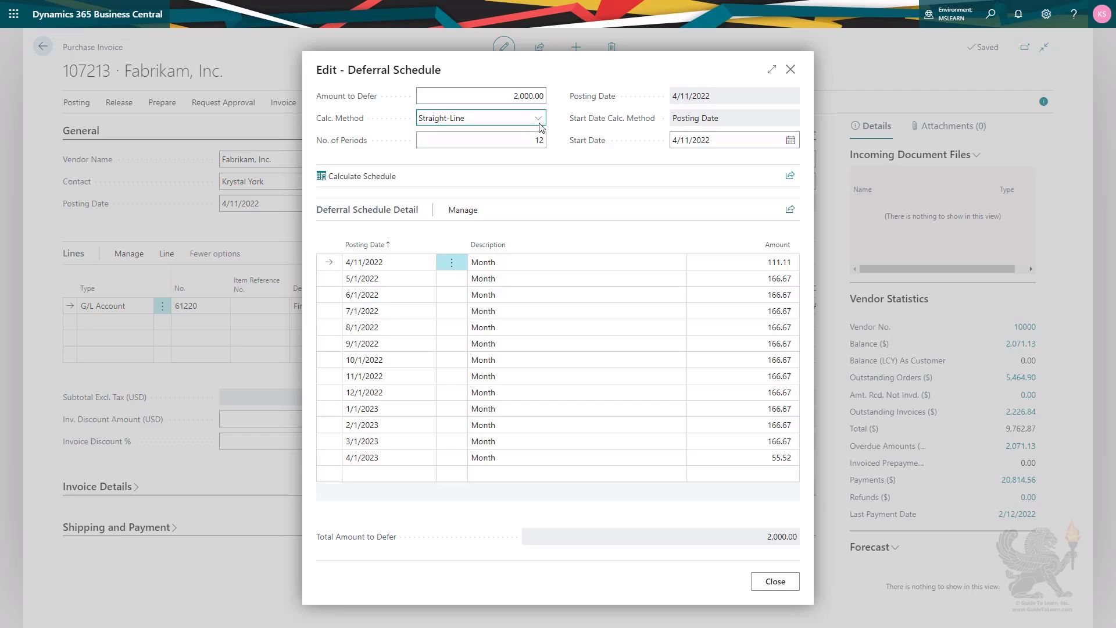
{"action": "left_click", "coordinate": [710, 145]}
{"action": "key", "text": "Tab"}
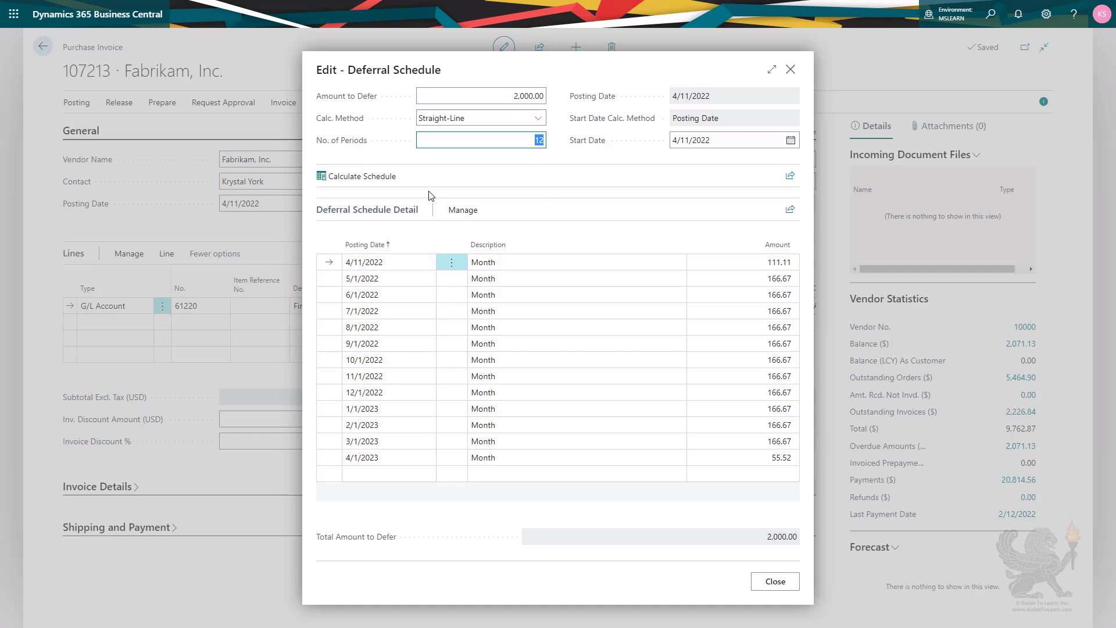
{"action": "key", "text": "Escape"}
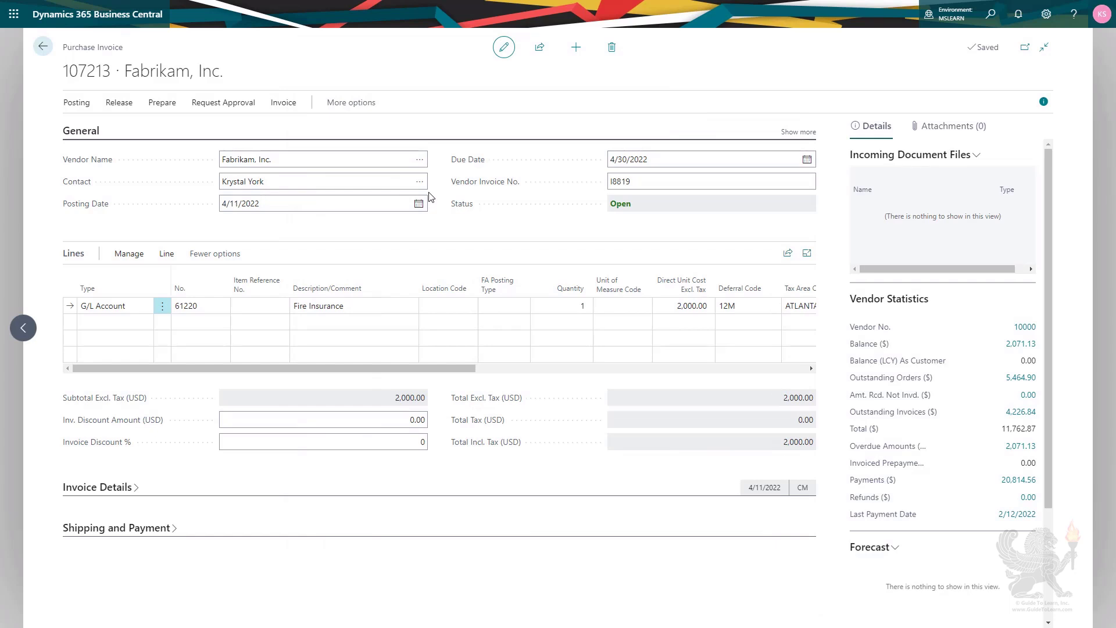
Preview the posting of the purchase invoice and examine the G/L entries it would create.
{"action": "left_click", "coordinate": [93, 103]}
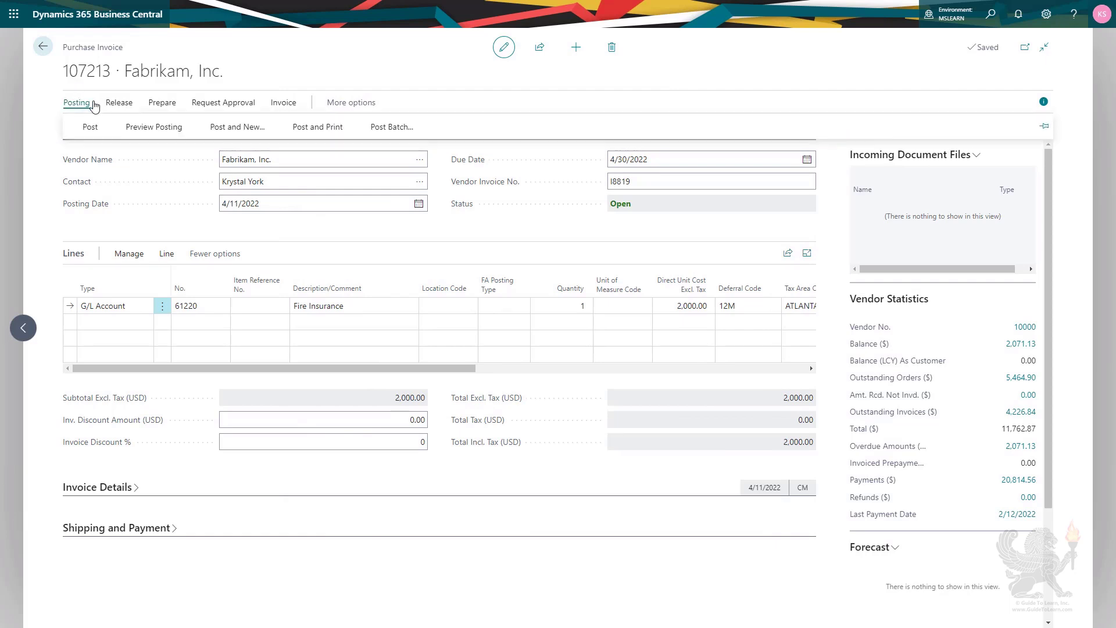
{"action": "left_click", "coordinate": [149, 133]}
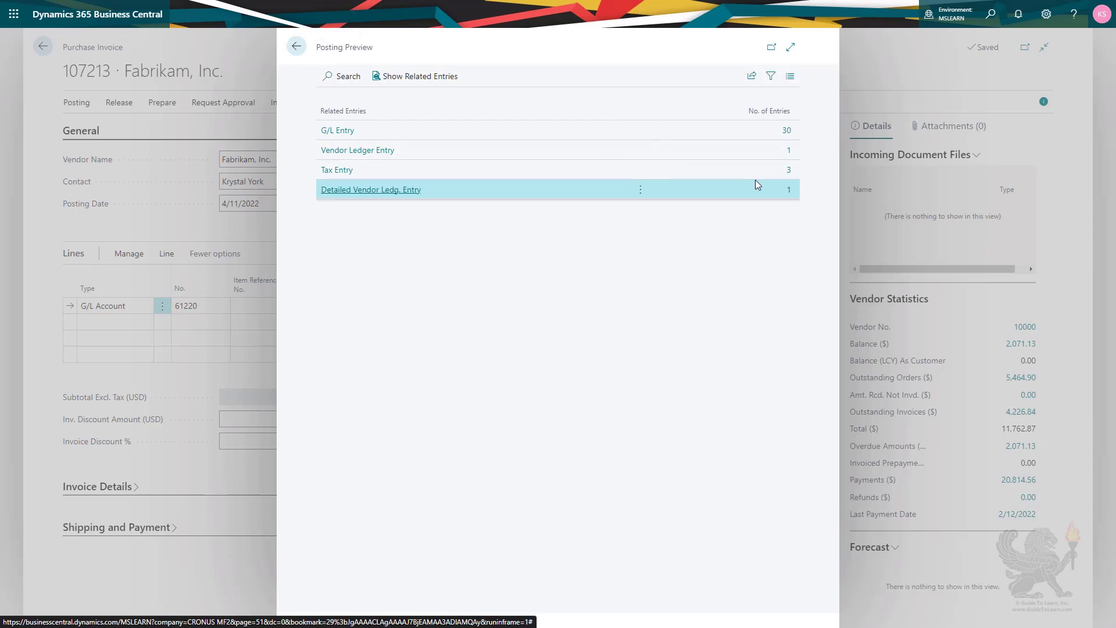
{"action": "left_click", "coordinate": [788, 135]}
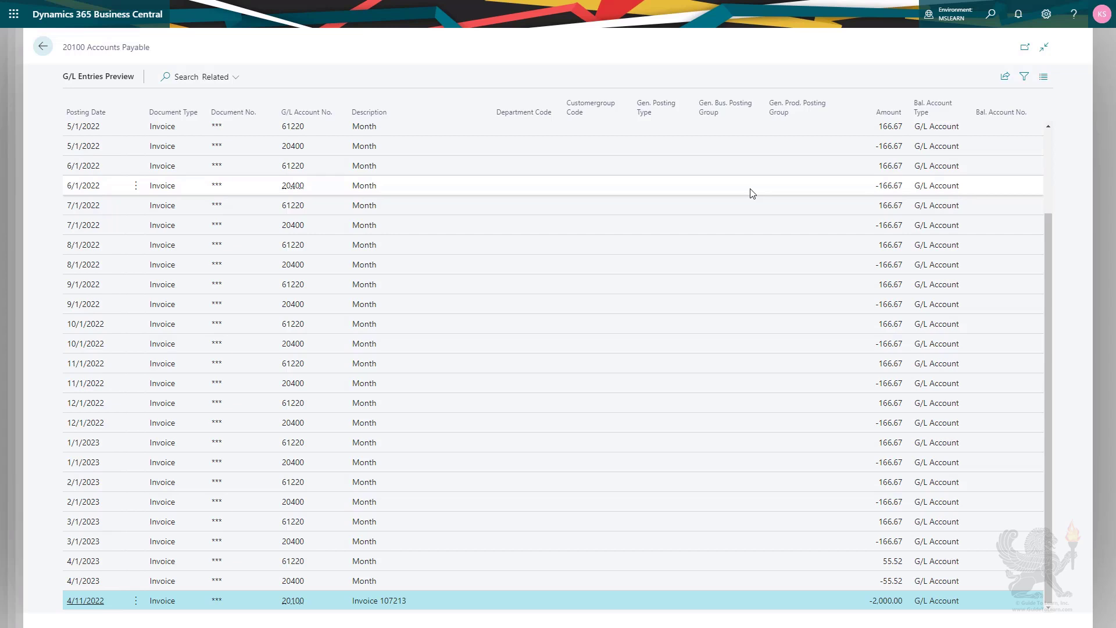
{"action": "key", "text": "Escape"}
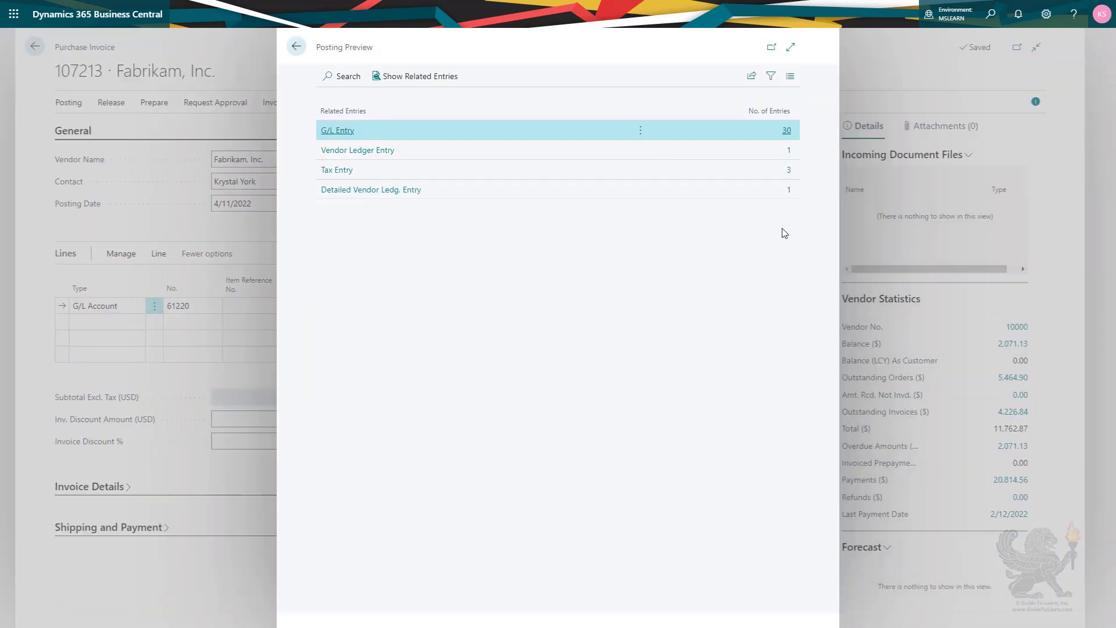
{"action": "key", "text": "Escape"}
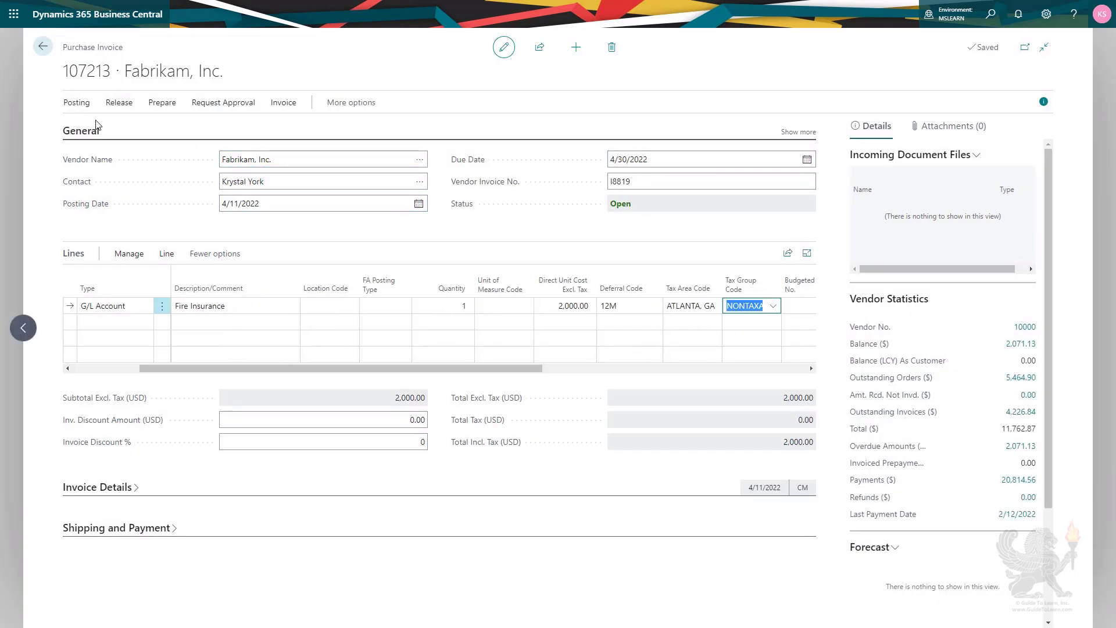
Post the Fabrikam, Inc. purchase invoice and open the posted invoice.
{"action": "left_click", "coordinate": [78, 106]}
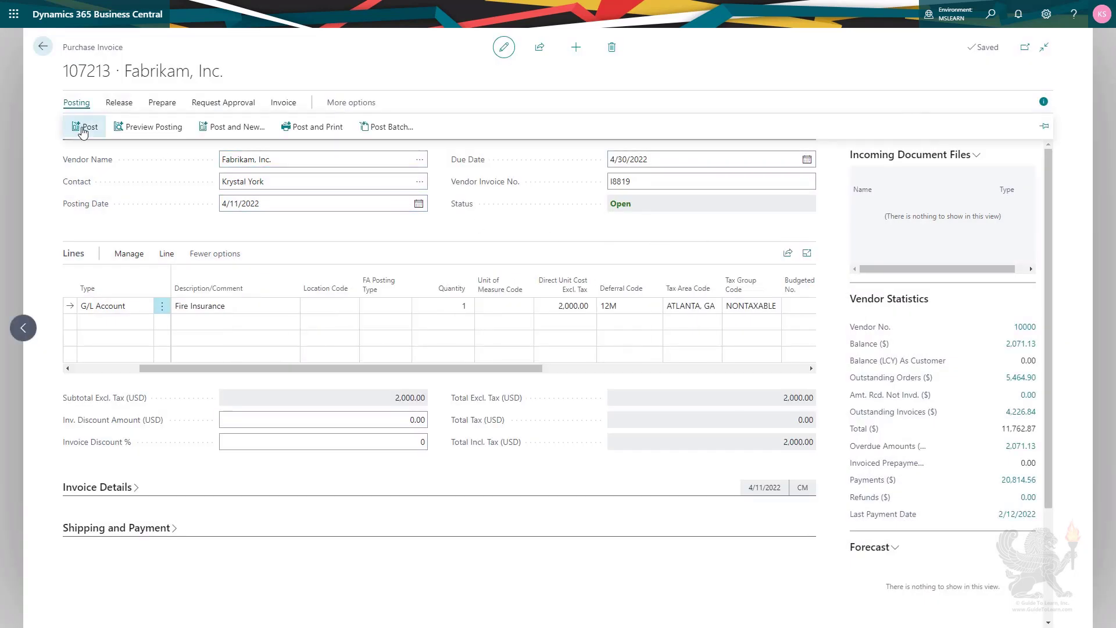
{"action": "left_click", "coordinate": [83, 133]}
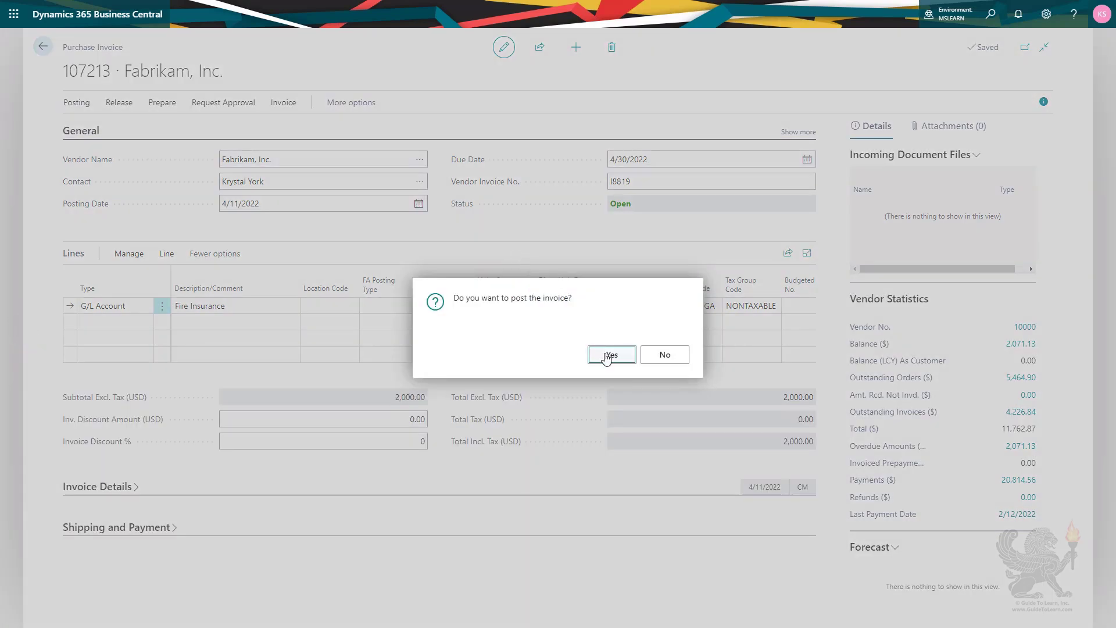
{"action": "left_click", "coordinate": [608, 355]}
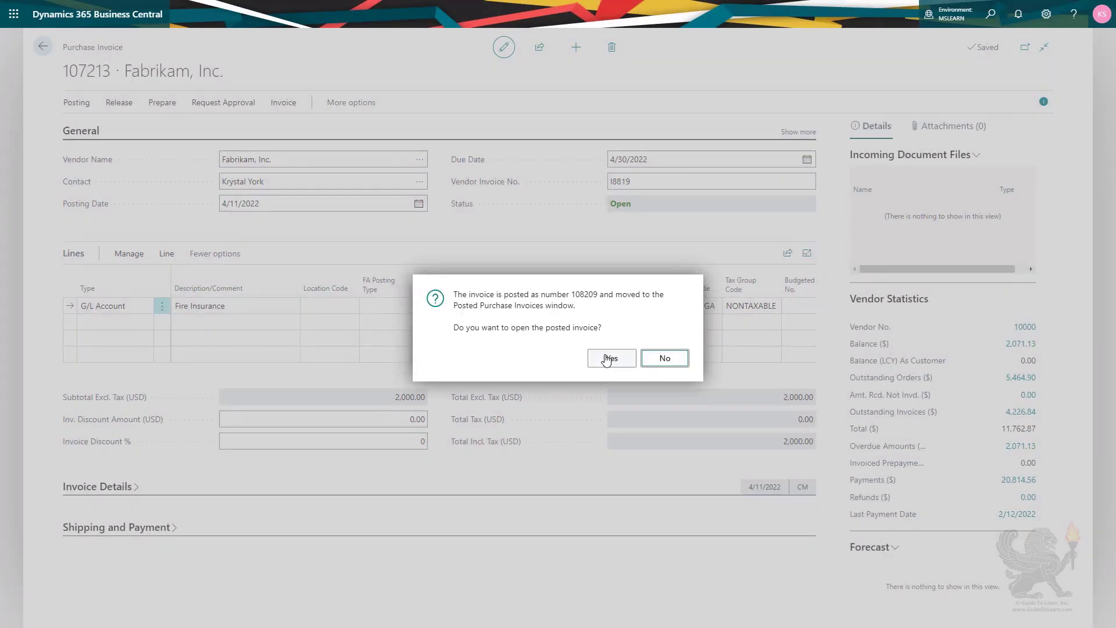
{"action": "left_click", "coordinate": [607, 359]}
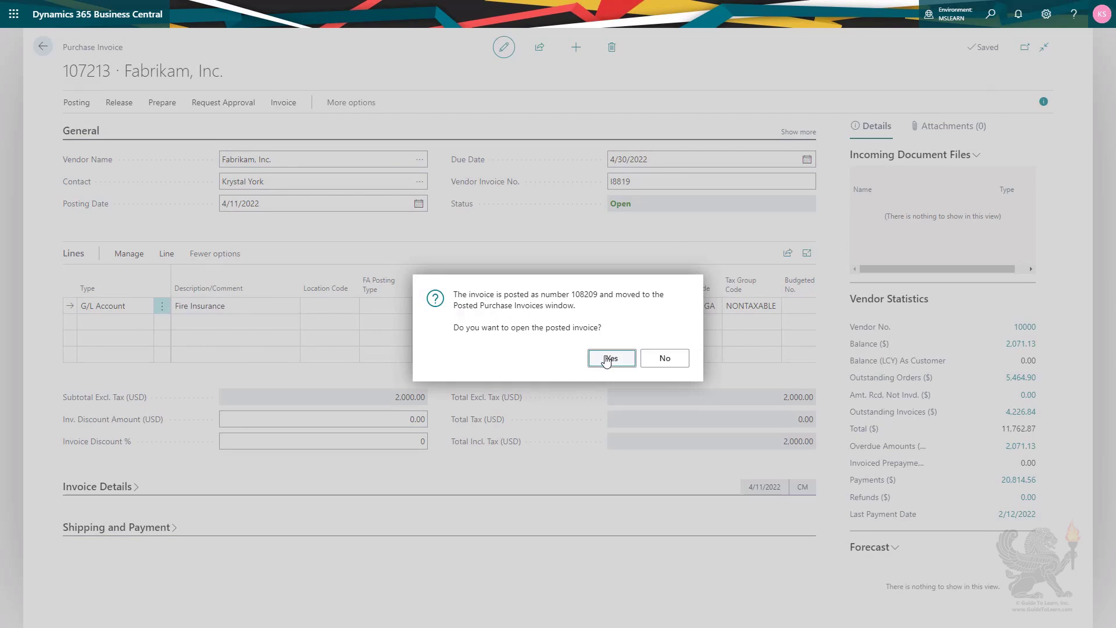
{"action": "left_click", "coordinate": [607, 359]}
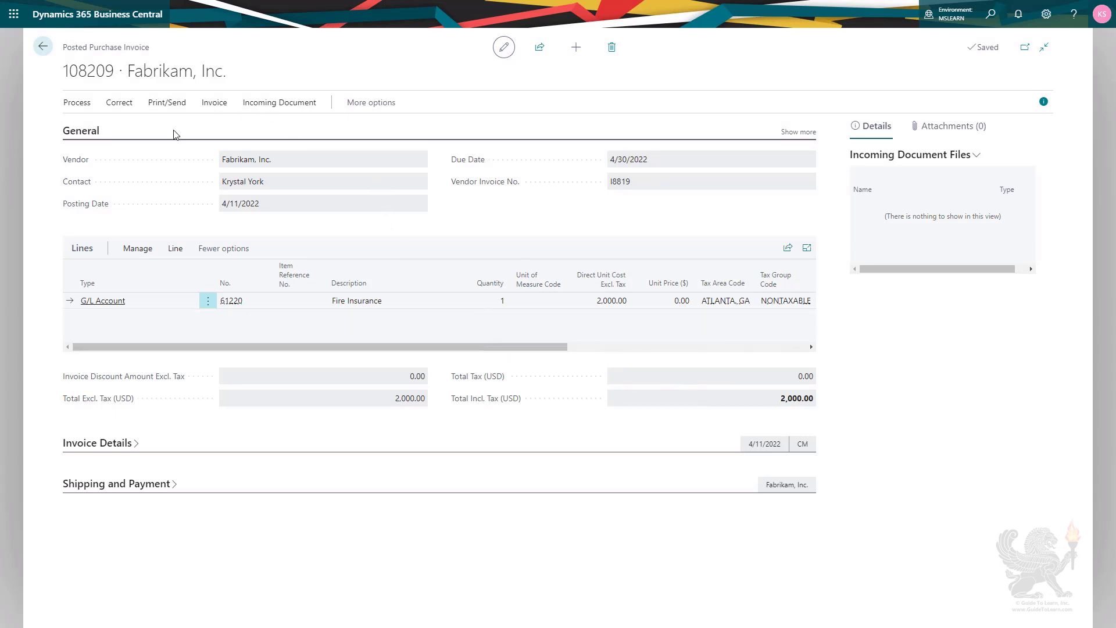
Find the posted invoice's related entries with the posting date filter cleared, and open its G/L entries.
{"action": "left_click", "coordinate": [76, 106]}
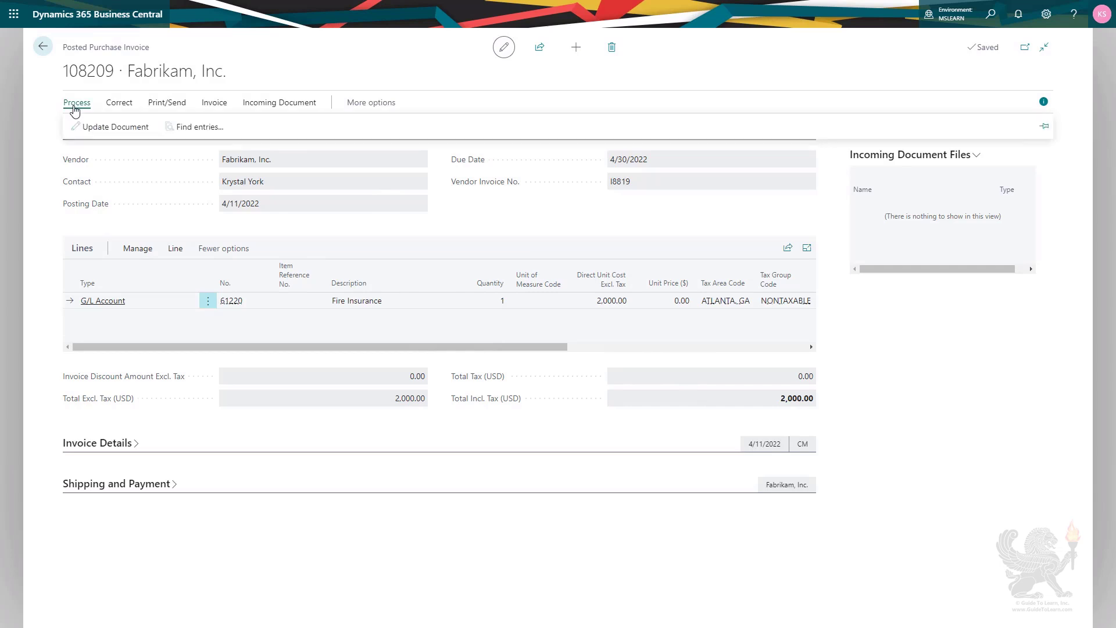
{"action": "left_click", "coordinate": [198, 129]}
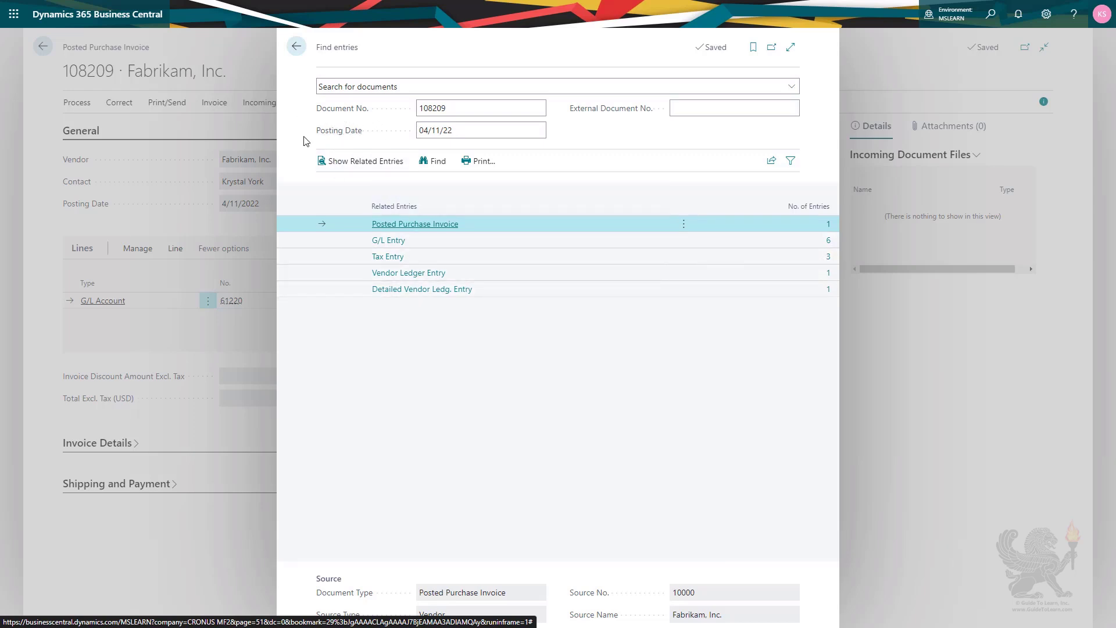
{"action": "left_click", "coordinate": [388, 134]}
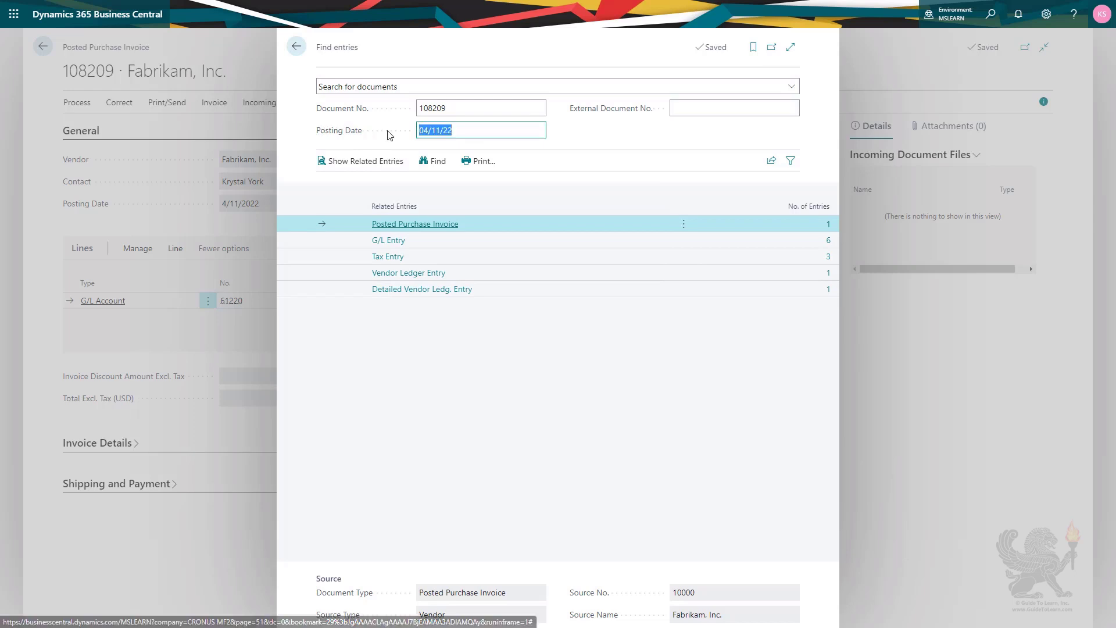
{"action": "key", "text": "Delete"}
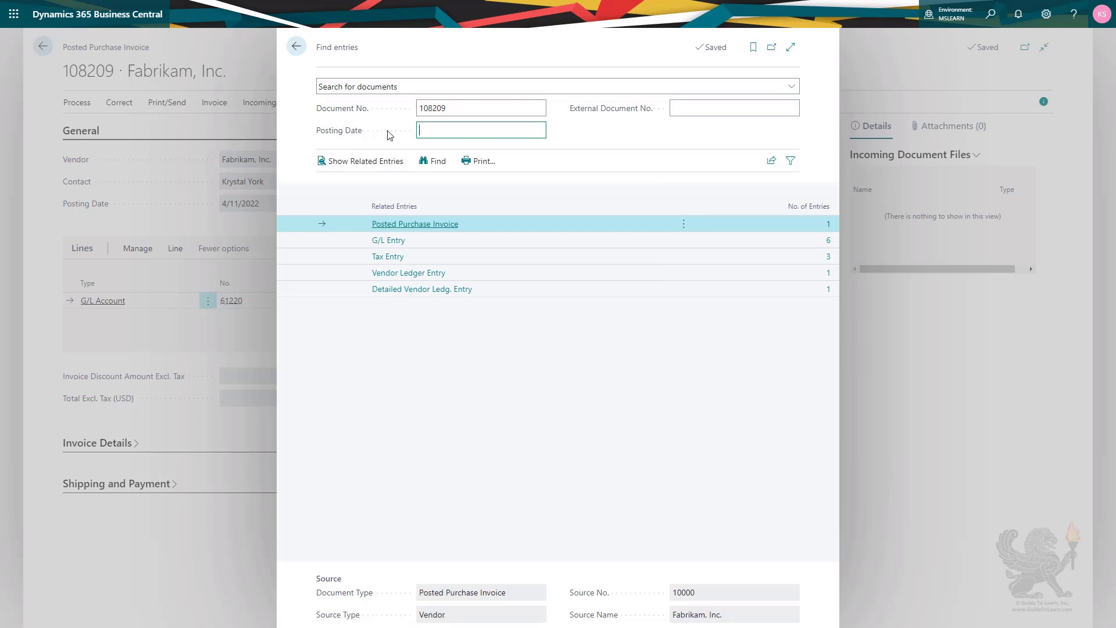
{"action": "left_click", "coordinate": [432, 162]}
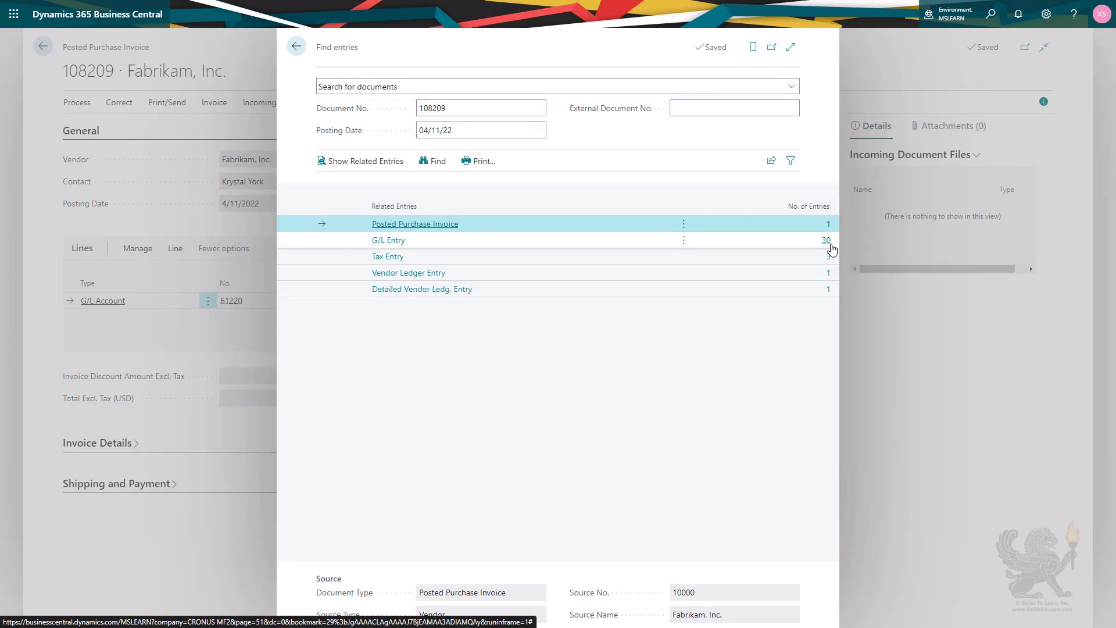
{"action": "left_click", "coordinate": [831, 244]}
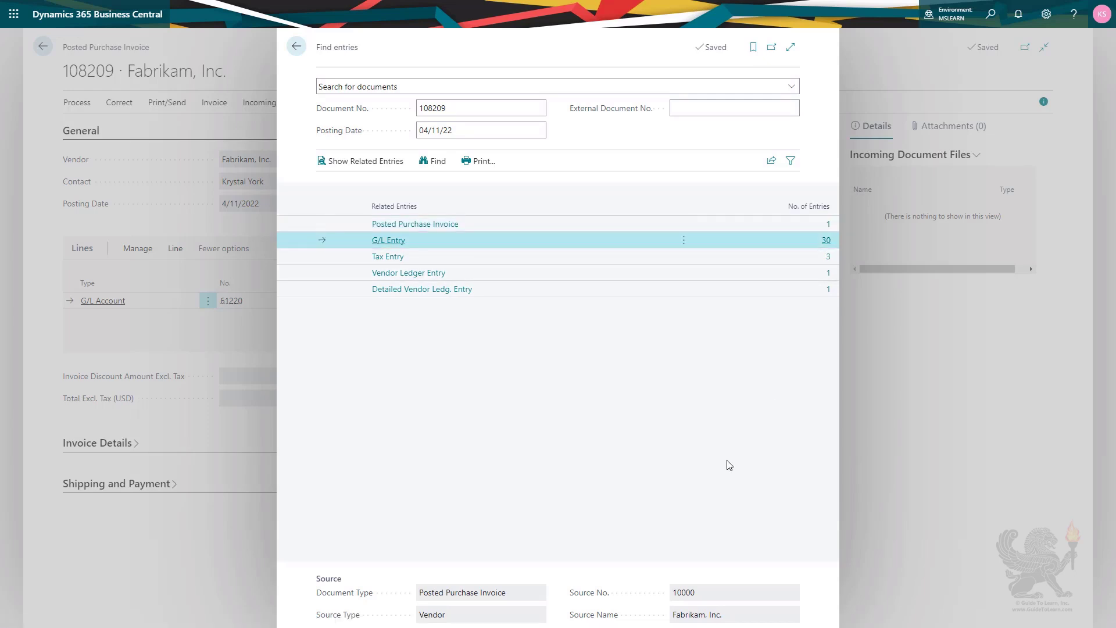